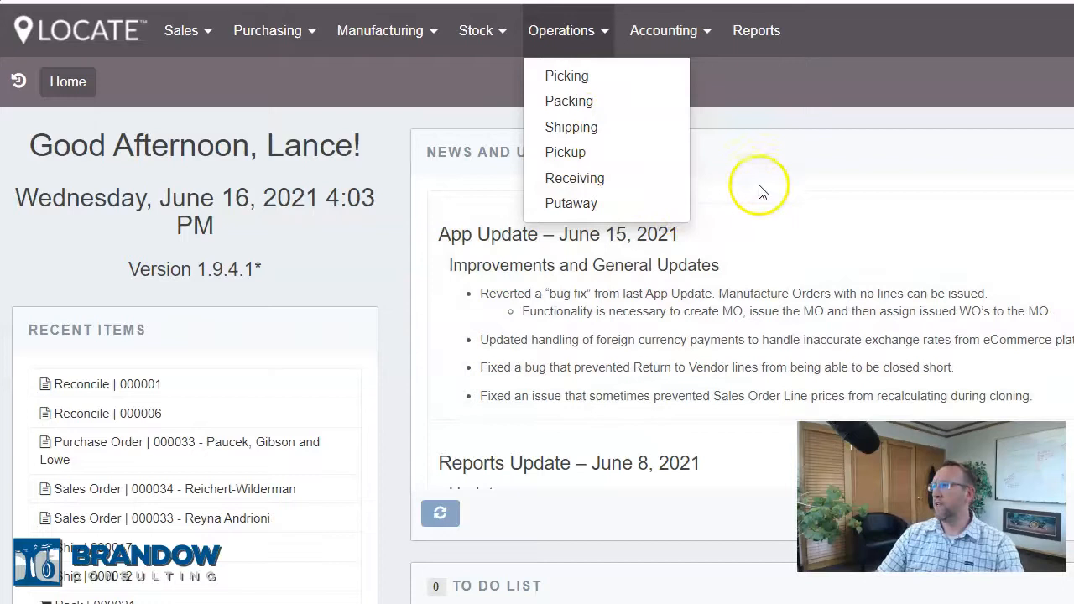
# Open the UPS carrier from the carrier setup list and check its packing and shipping workflow settings without changing them.
pyautogui.click(766, 156)
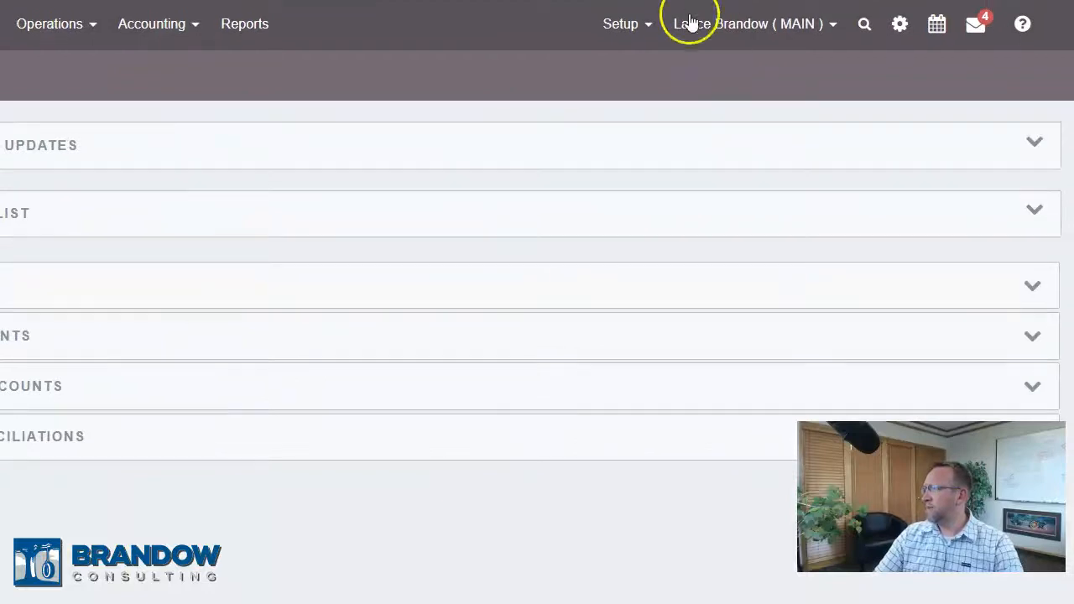
pyautogui.click(620, 26)
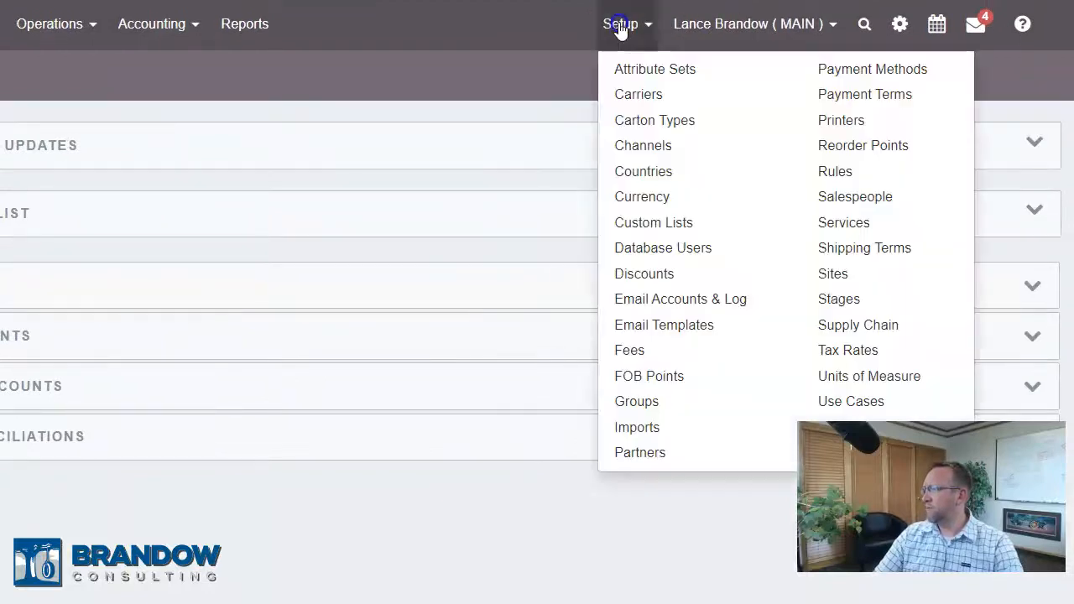
pyautogui.click(646, 96)
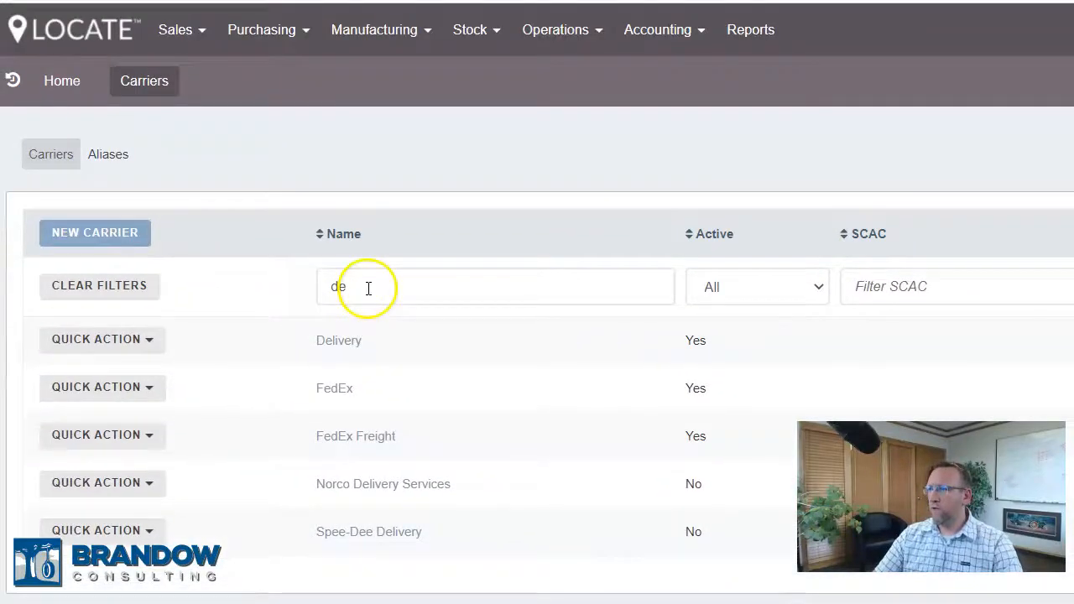
pyautogui.click(354, 252)
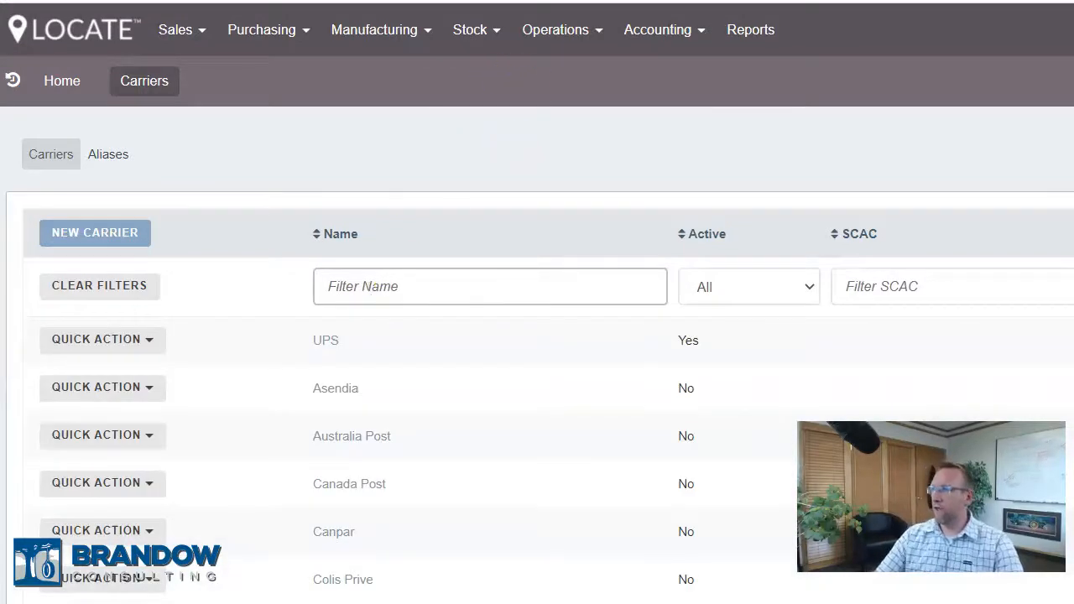
pyautogui.scroll(-2, 537, 302)
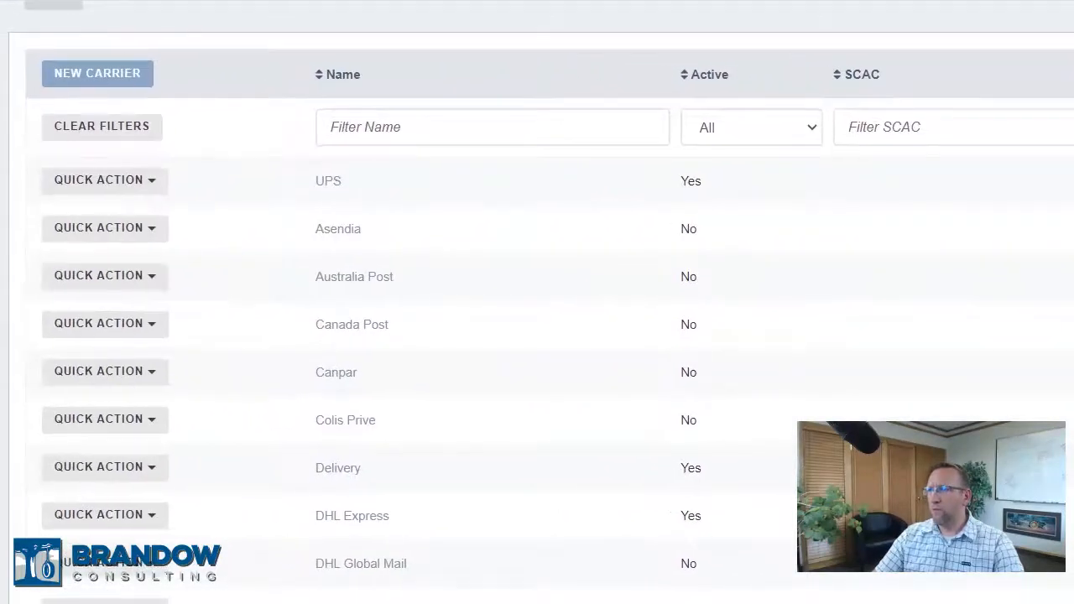
pyautogui.click(328, 183)
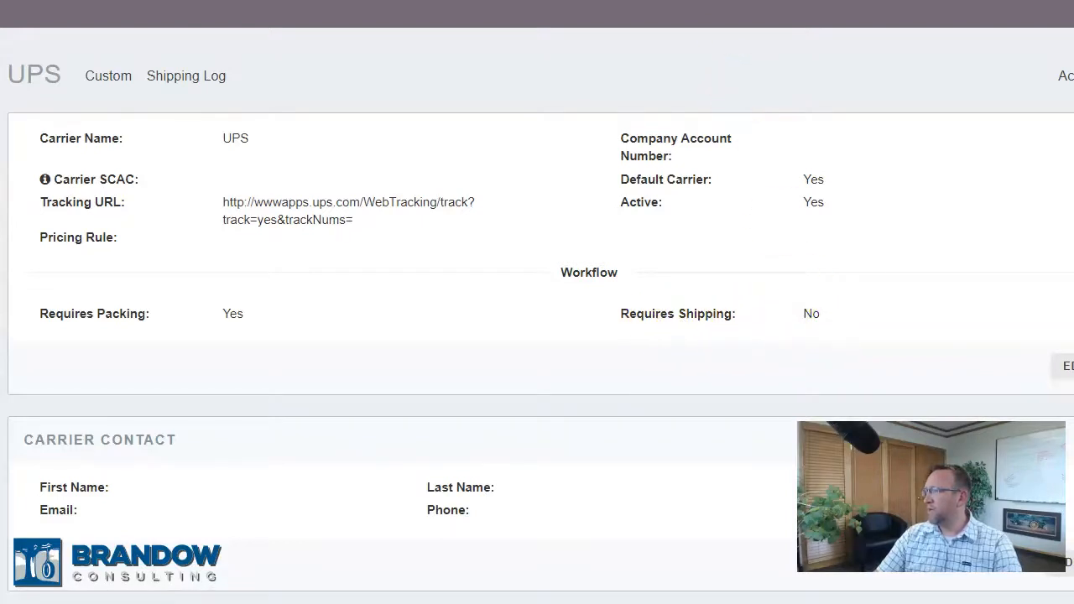
pyautogui.click(1011, 369)
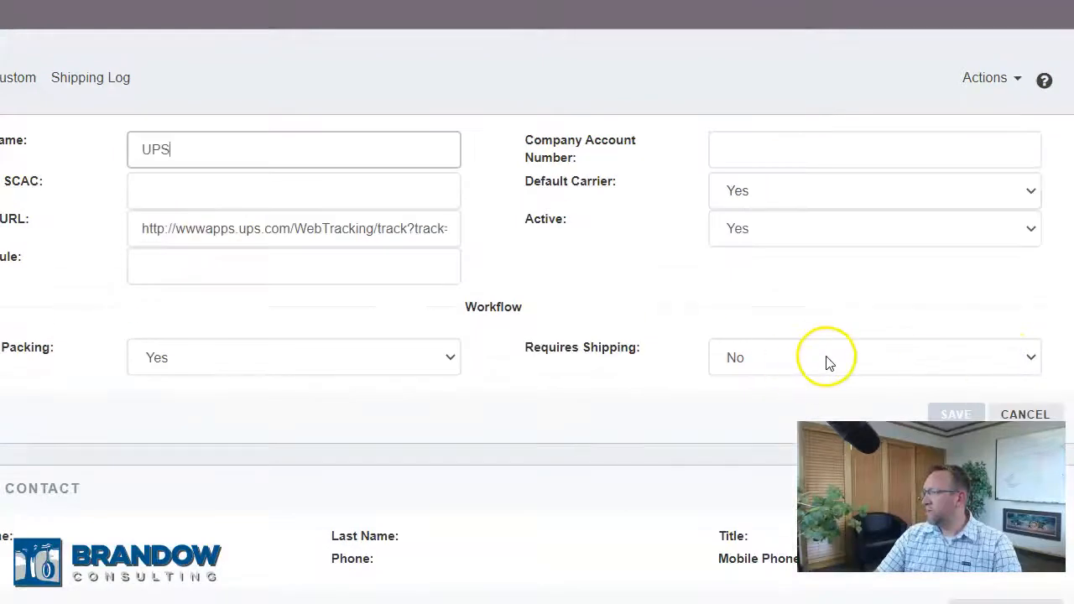
pyautogui.click(1022, 414)
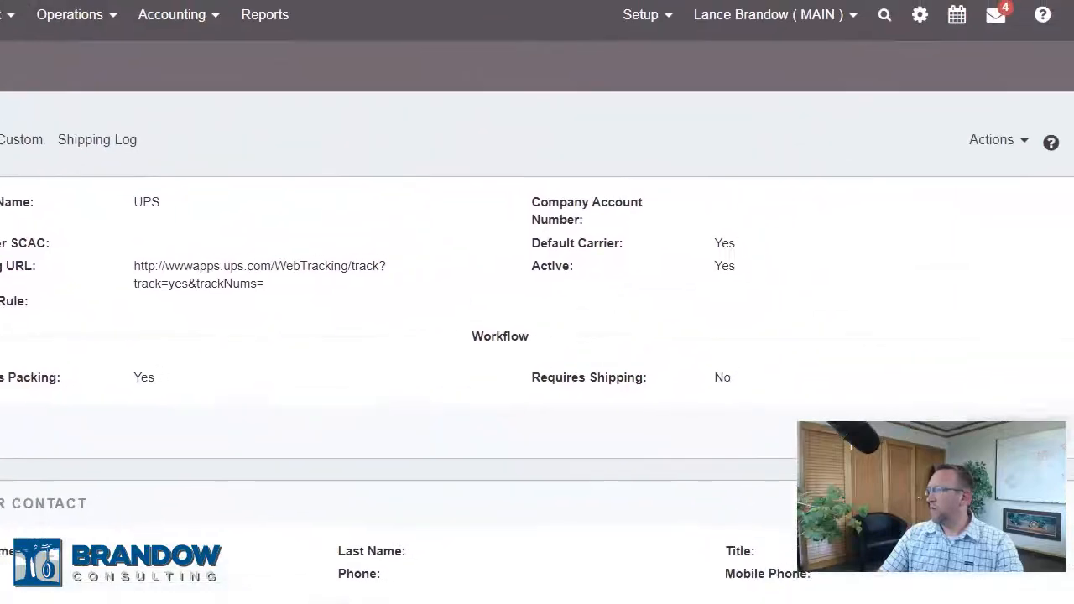
# Open the carton types setup list and review the predefined FedEx and USPS cartons.
pyautogui.click(630, 25)
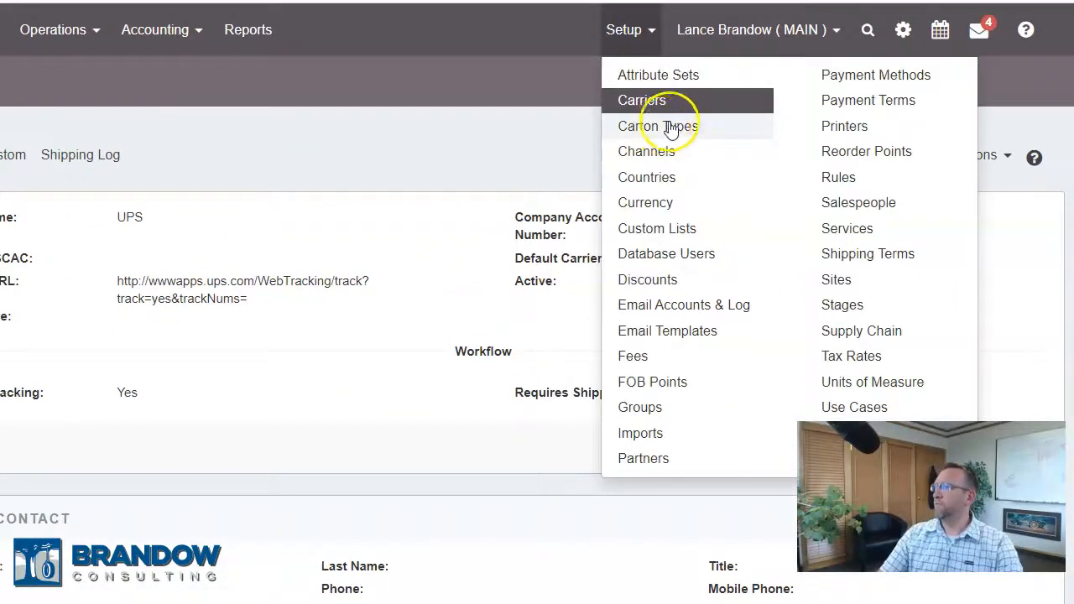
pyautogui.click(692, 132)
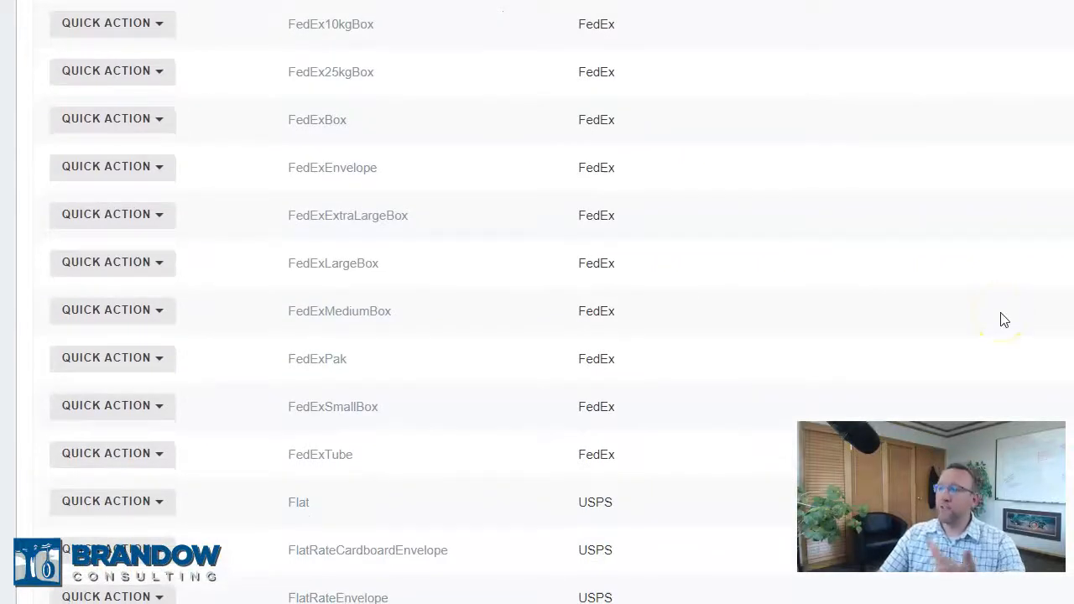
pyautogui.scroll(1, 1003, 320)
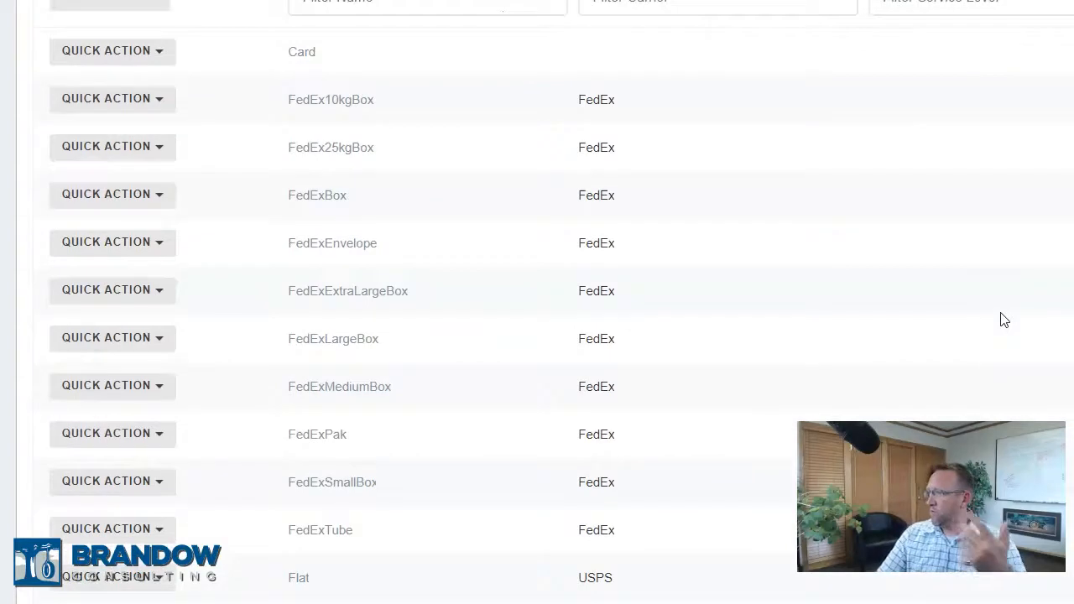
pyautogui.scroll(-1, 1003, 319)
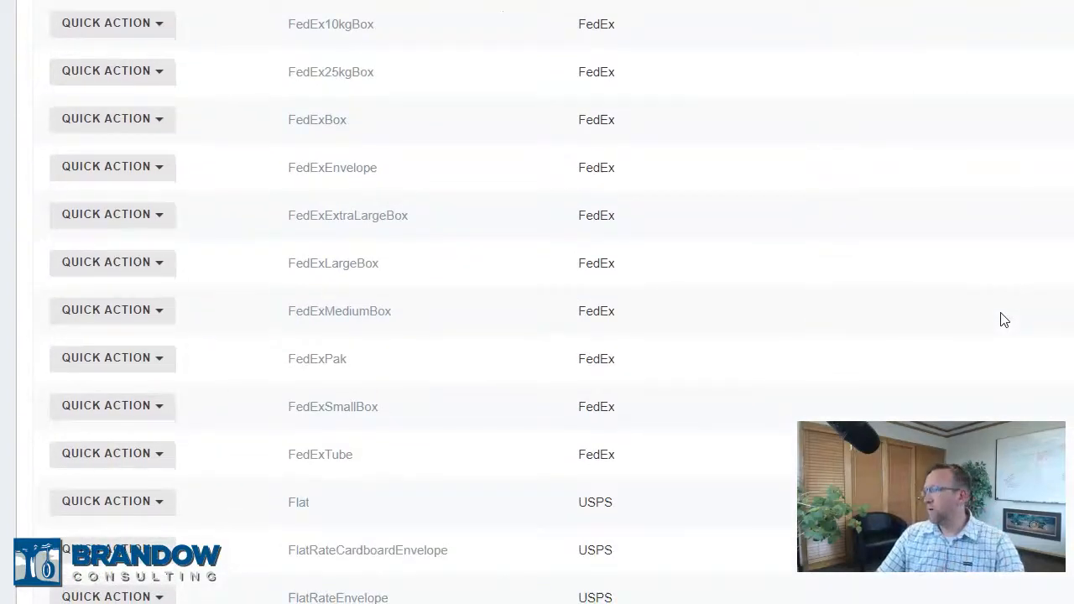
pyautogui.scroll(2, 1003, 320)
pyautogui.scroll(-2, 1003, 320)
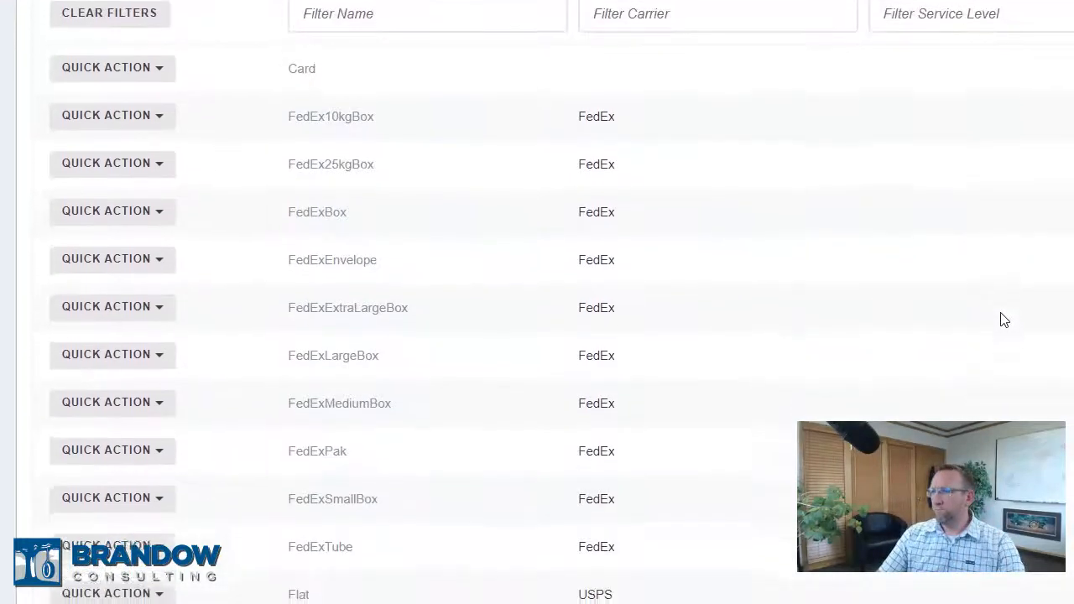
pyautogui.scroll(-1, 1003, 320)
pyautogui.click(520, 20)
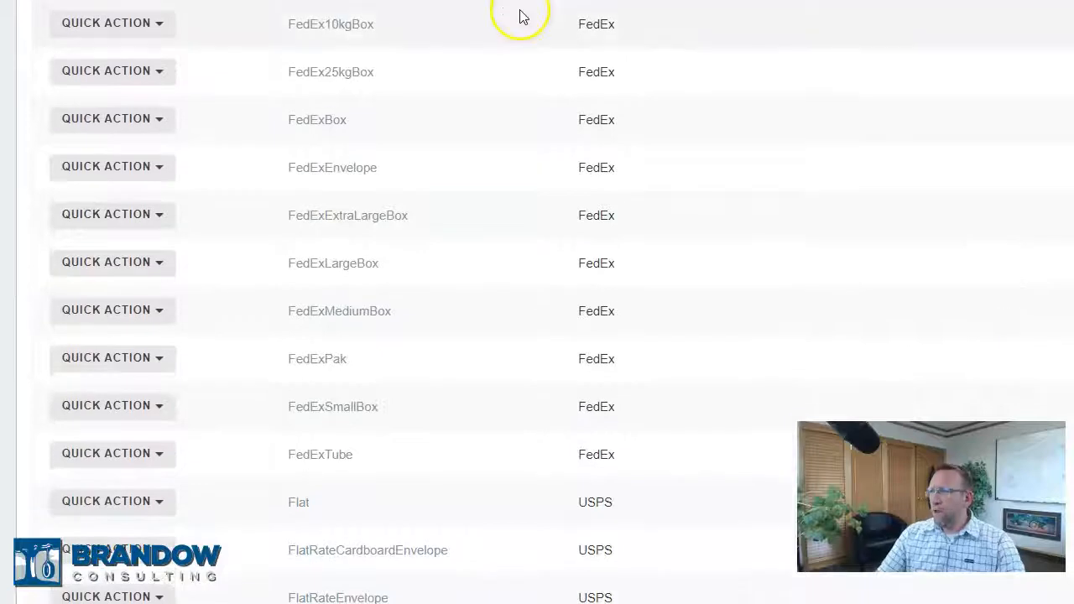
pyautogui.scroll(4, 537, 302)
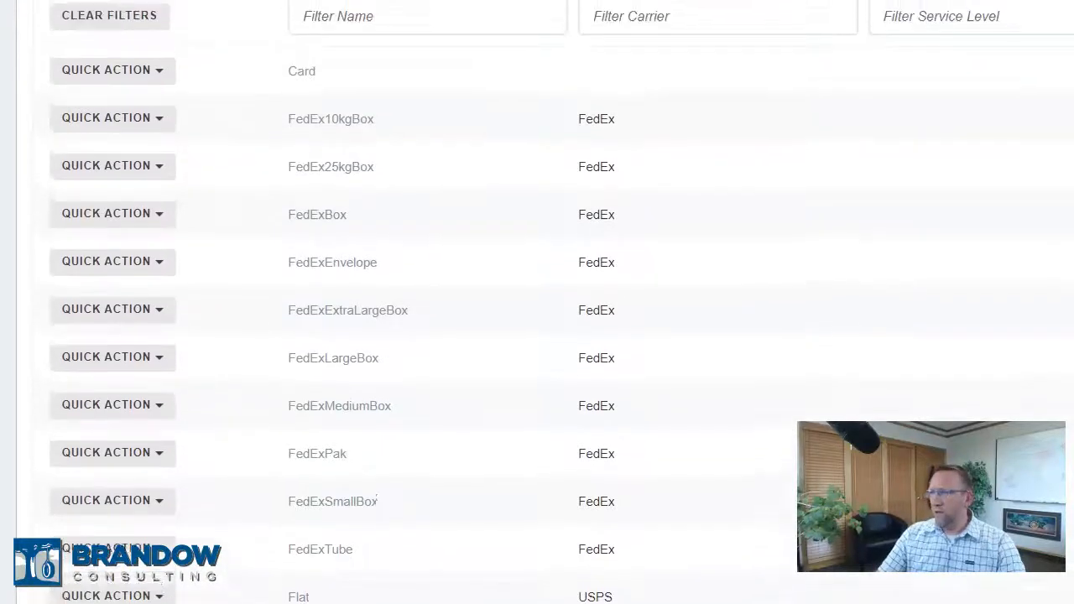
pyautogui.scroll(1, 536, 302)
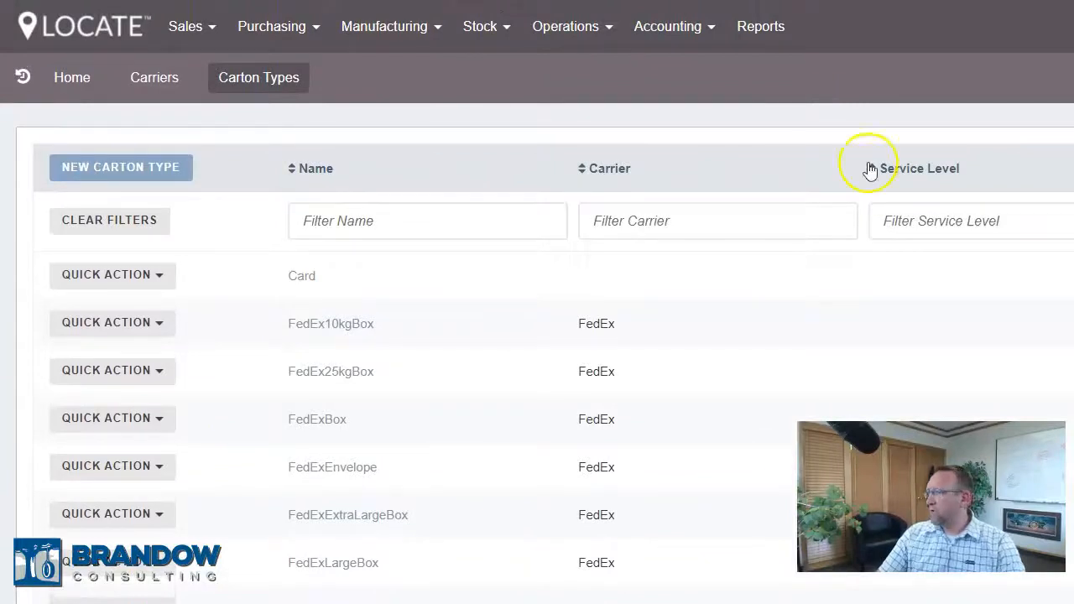
# Start a new carton type named 6X8X10 with no carrier assigned.
pyautogui.click(156, 168)
pyautogui.click(553, 246)
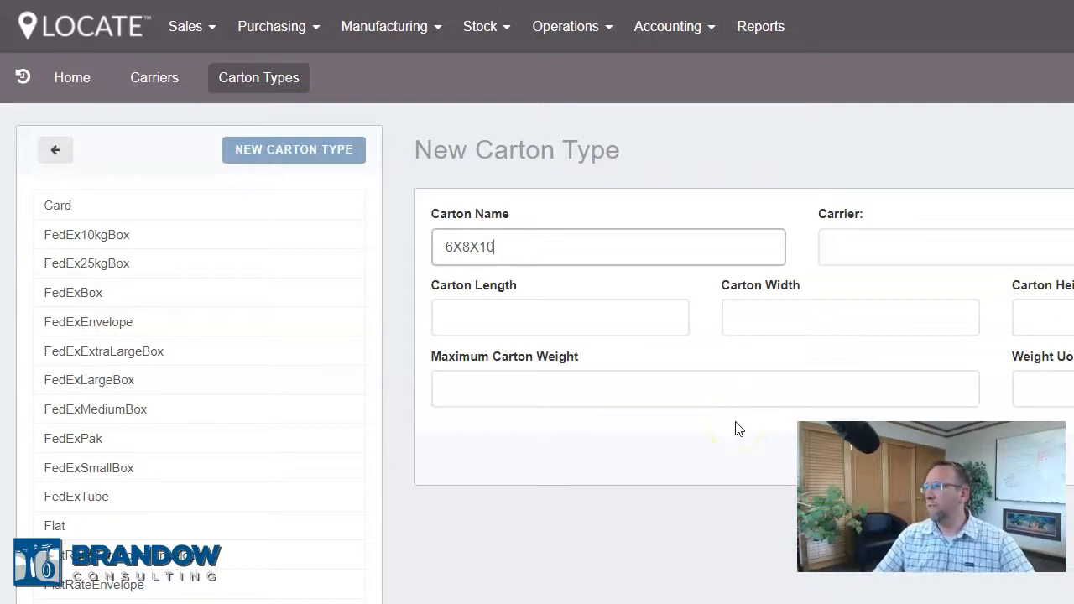
pyautogui.click(871, 250)
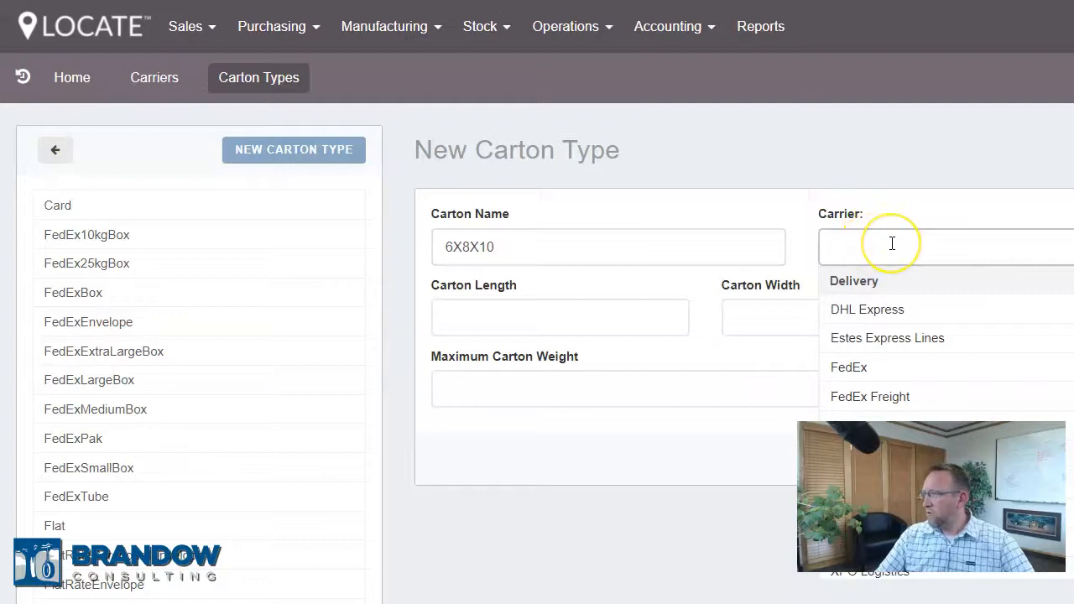
pyautogui.click(899, 210)
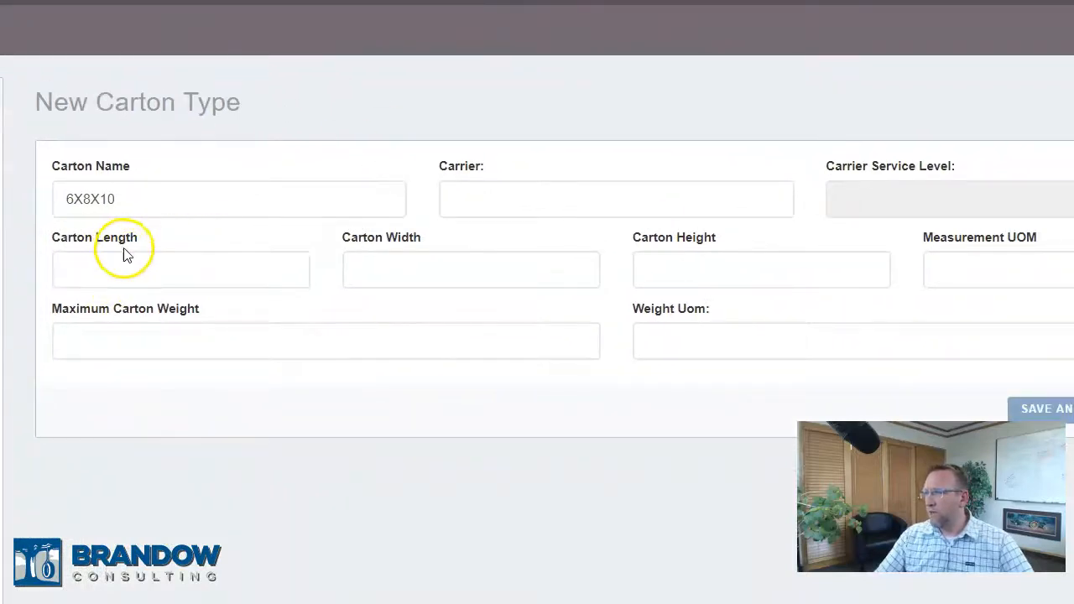
# Set the carton's length to 6, width to 8 and height to 10, with Inch as the measurement unit.
pyautogui.click(170, 268)
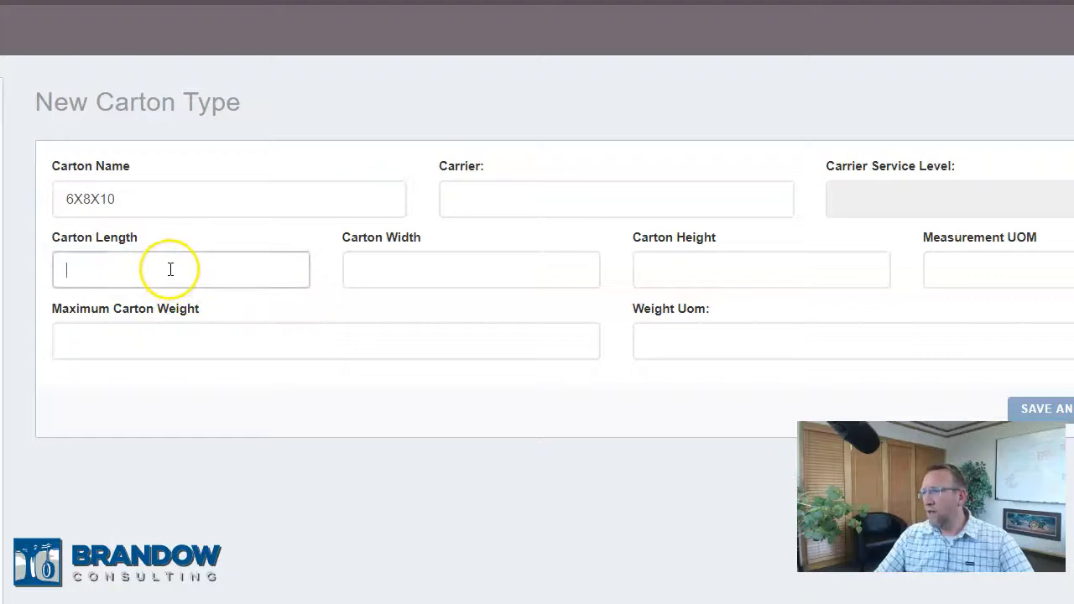
pyautogui.write('6')
pyautogui.click(433, 262)
pyautogui.write('8')
pyautogui.click(769, 259)
pyautogui.write('101')
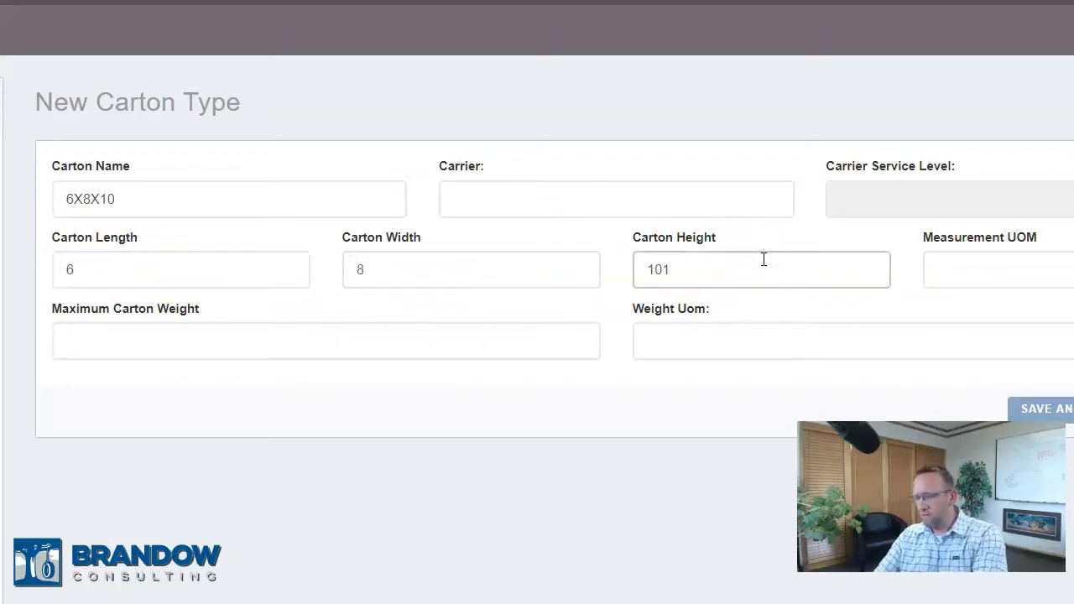
pyautogui.press('BackSpace')
pyautogui.click(964, 269)
pyautogui.click(966, 327)
# Set the maximum carton weight to 1 Ounce and save the carton type.
pyautogui.click(115, 340)
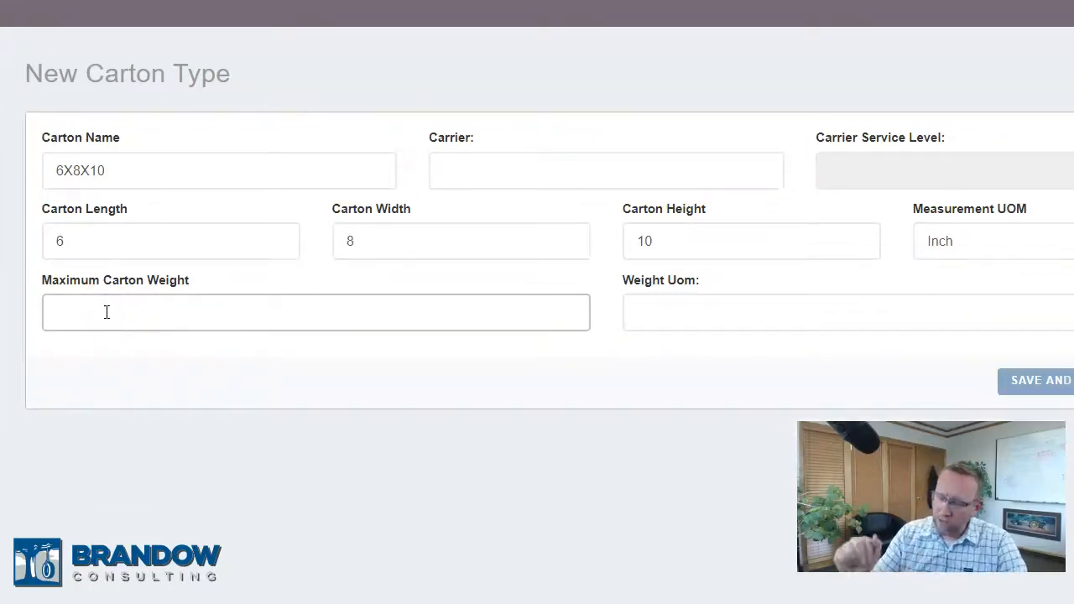
pyautogui.write('1')
pyautogui.click(649, 311)
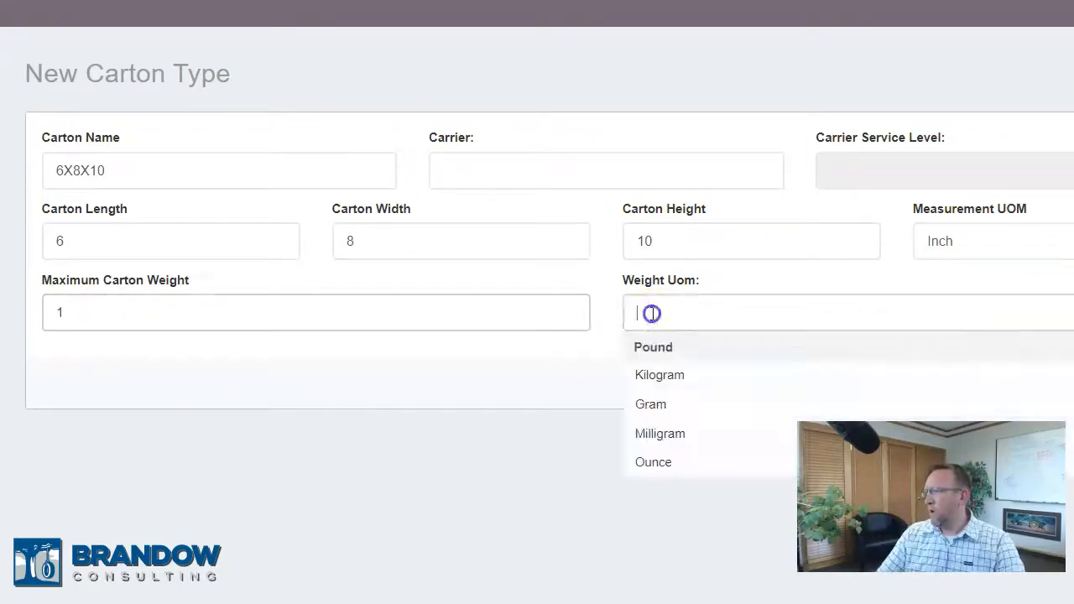
pyautogui.click(651, 460)
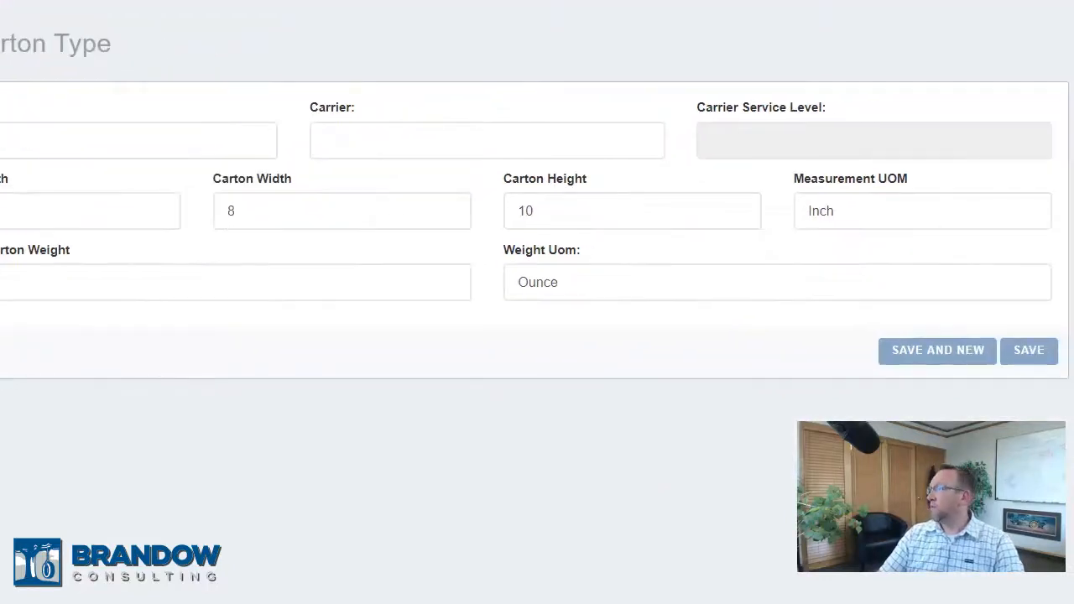
pyautogui.click(1030, 353)
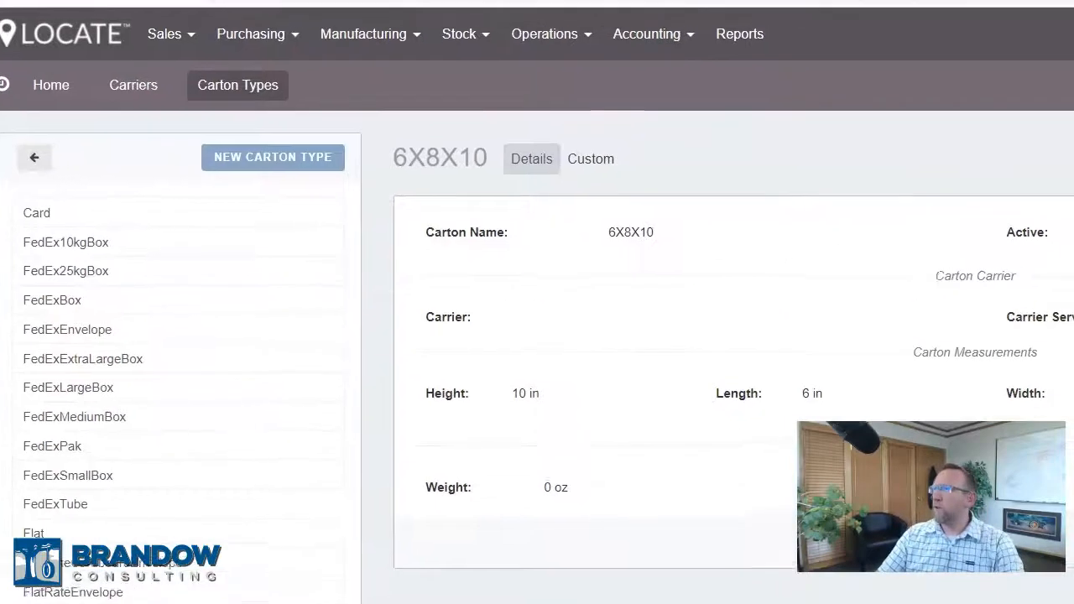
# Open the Packing page of the company settings to check the Start Pack in Carton option.
pyautogui.click(848, 34)
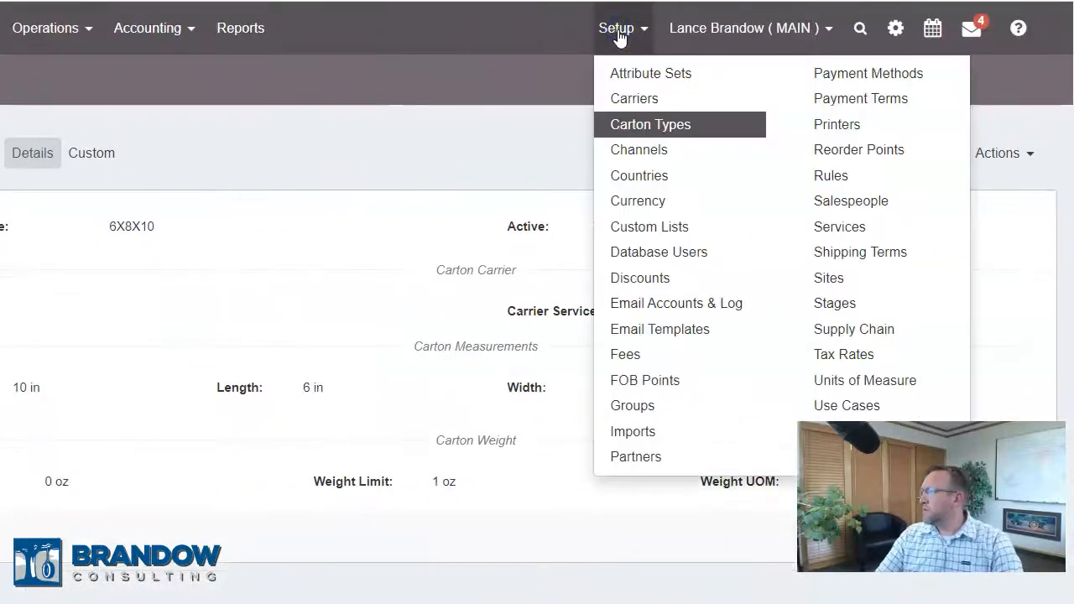
pyautogui.click(457, 40)
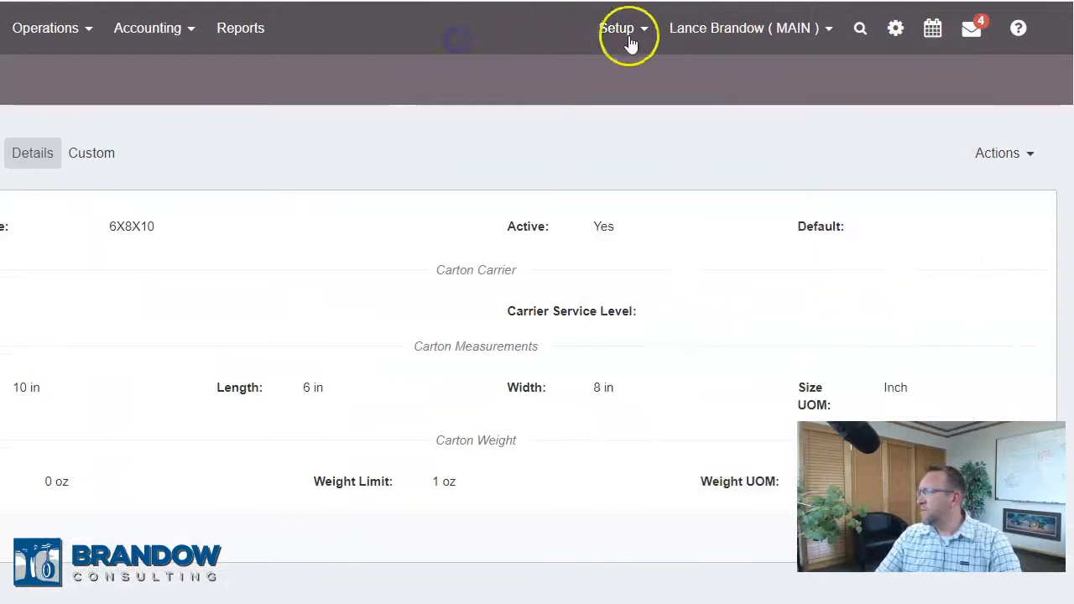
pyautogui.click(896, 29)
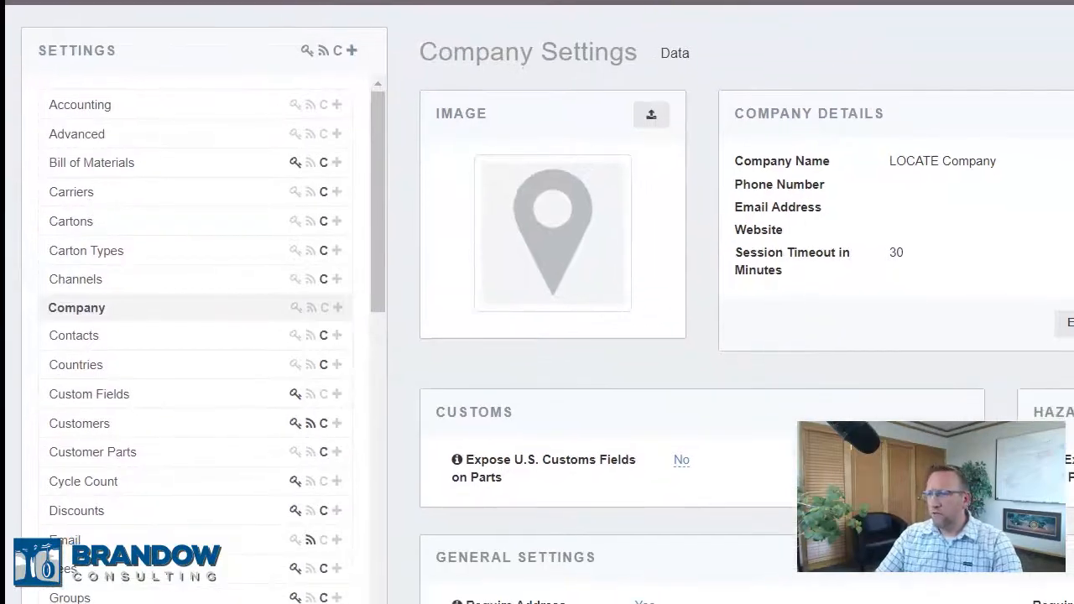
pyautogui.scroll(-10, 288, 402)
pyautogui.moveTo(371, 456); pyautogui.dragTo(371, 371)
pyautogui.click(126, 170)
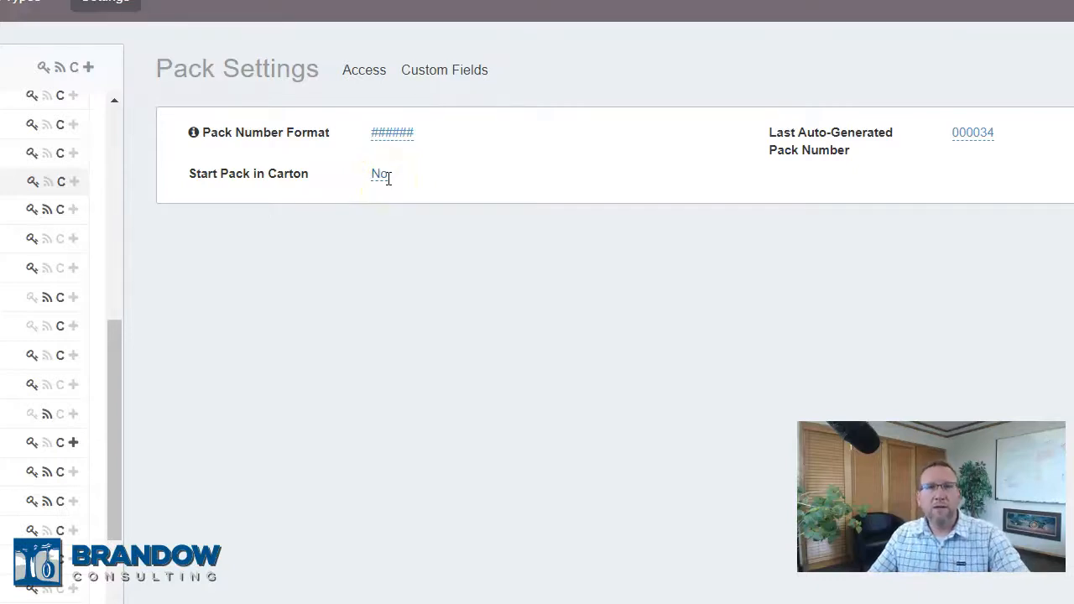
# Switch to the warehouse mobile app in the emulator to view its home menu, and return to the LOCATE web application.
pyautogui.hotkey('alt', 'Tab')
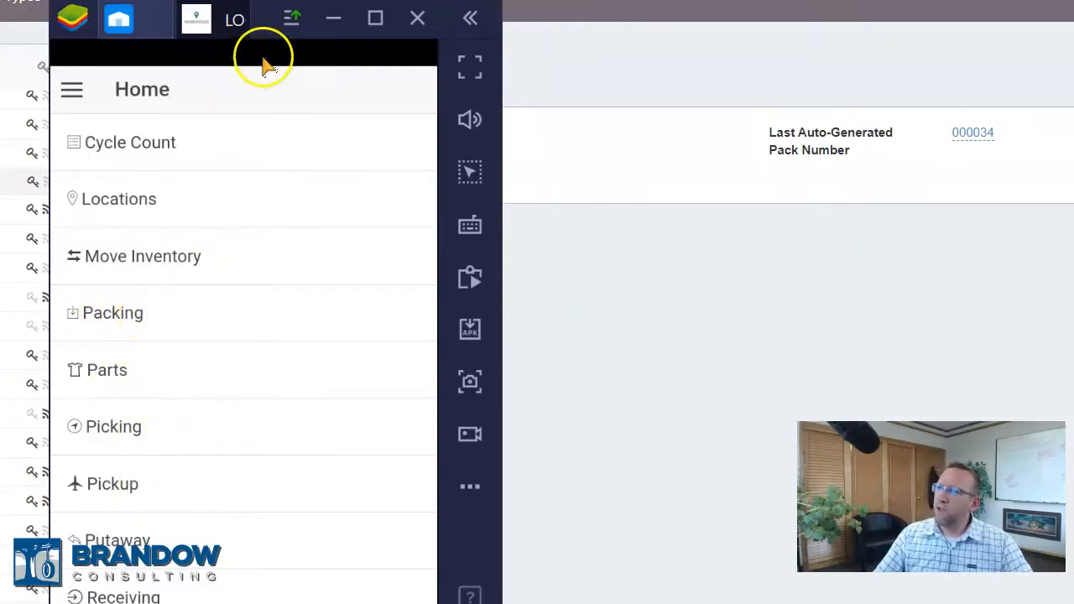
pyautogui.moveTo(264, 25); pyautogui.dragTo(320, 28)
pyautogui.hotkey('alt', 'Tab')
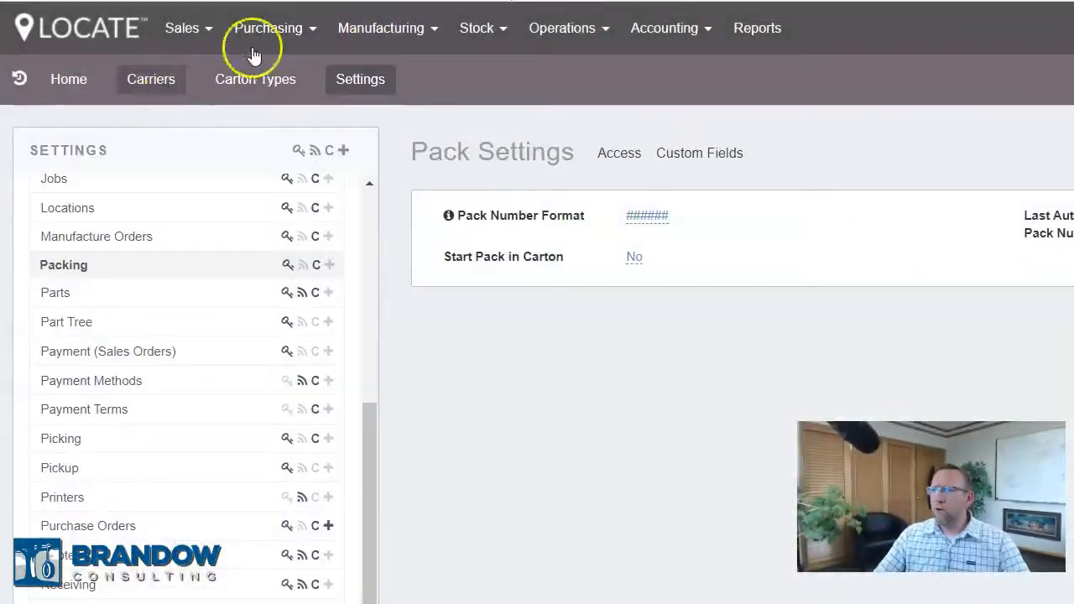
# Create a pack for the packing-list order with the 5/11/21 fulfillment date and open that pack.
pyautogui.click(573, 33)
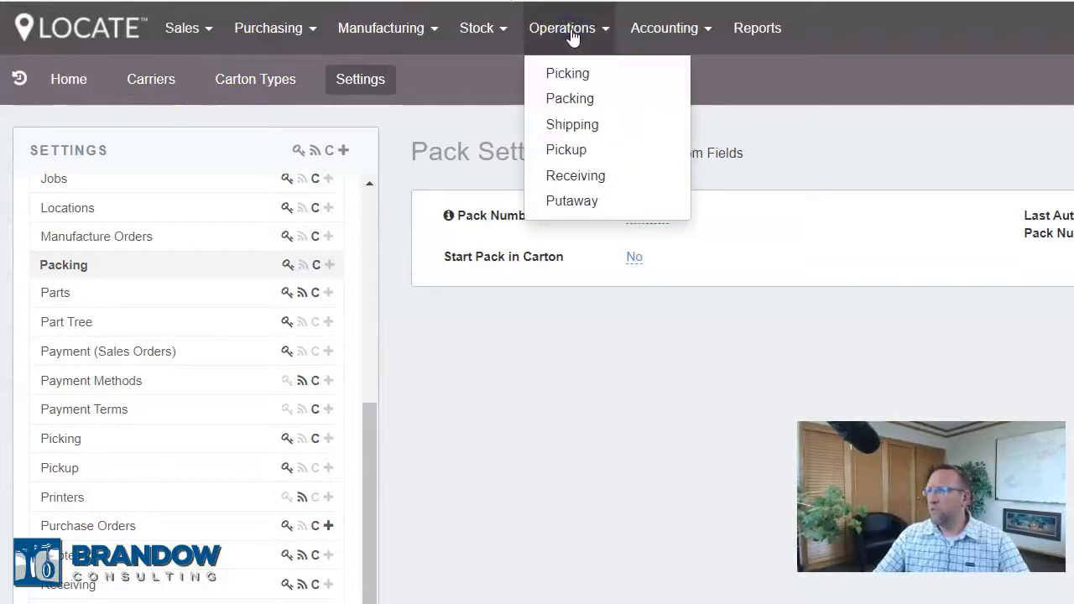
pyautogui.click(580, 100)
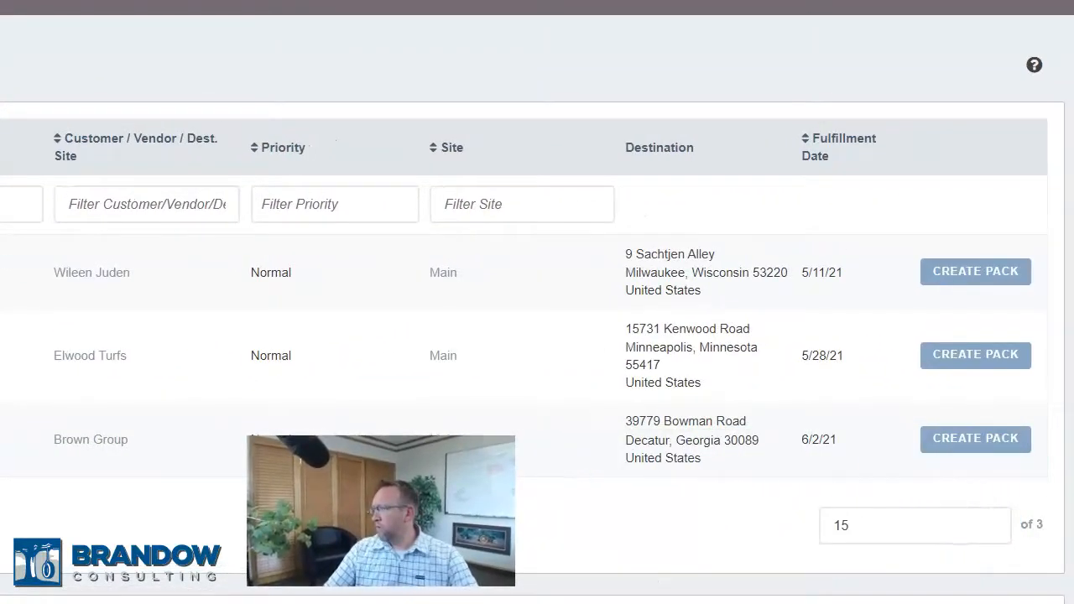
pyautogui.click(973, 277)
pyautogui.click(961, 281)
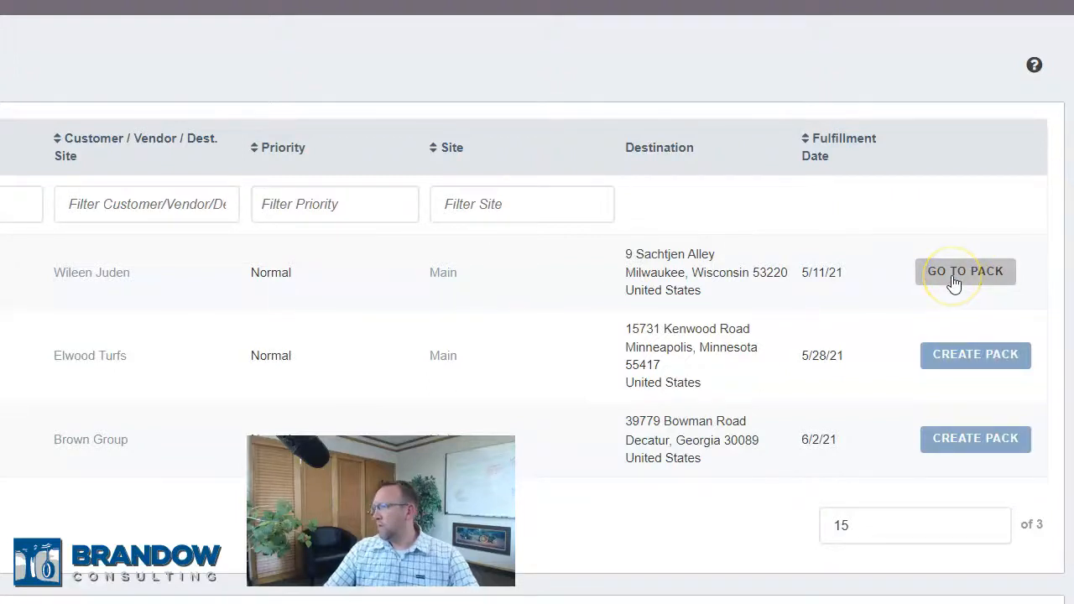
pyautogui.click(954, 281)
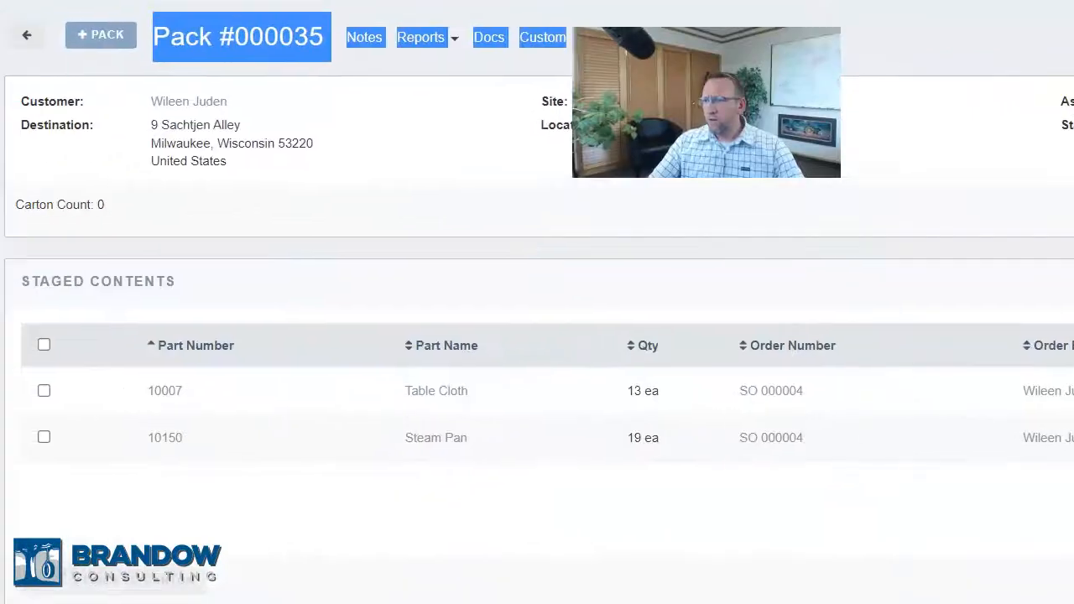
# Move the staged Table Cloth line in full to a new carton of type Small.
pyautogui.click(372, 277)
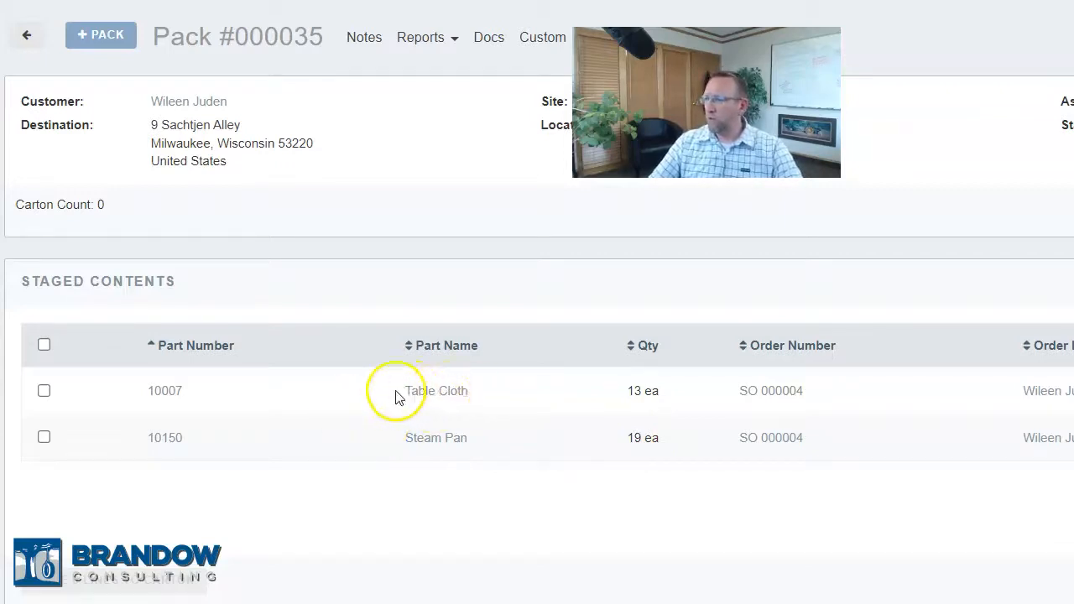
pyautogui.click(44, 391)
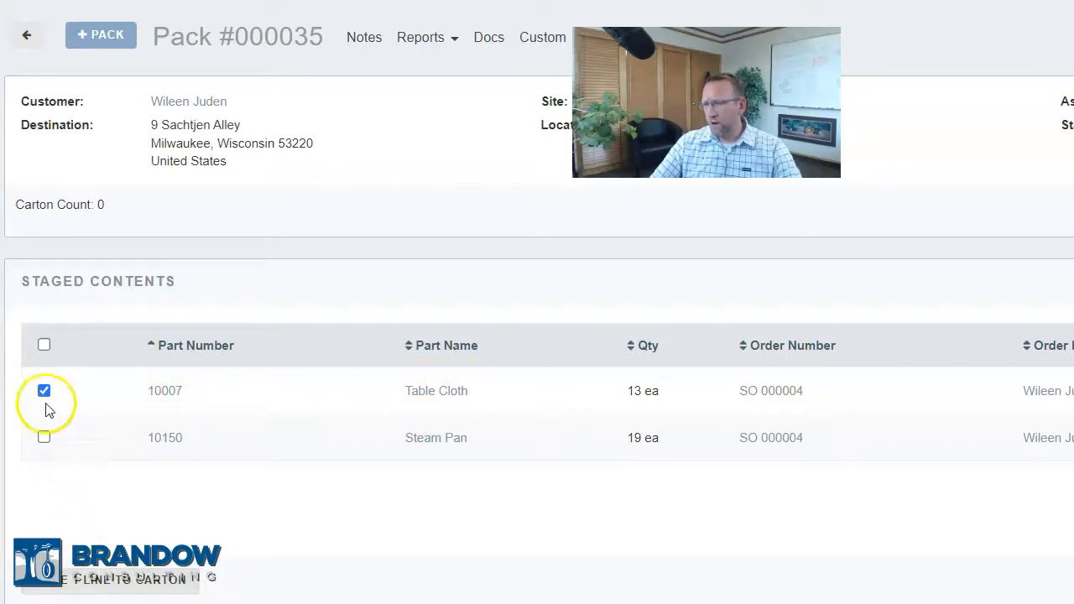
pyautogui.click(109, 585)
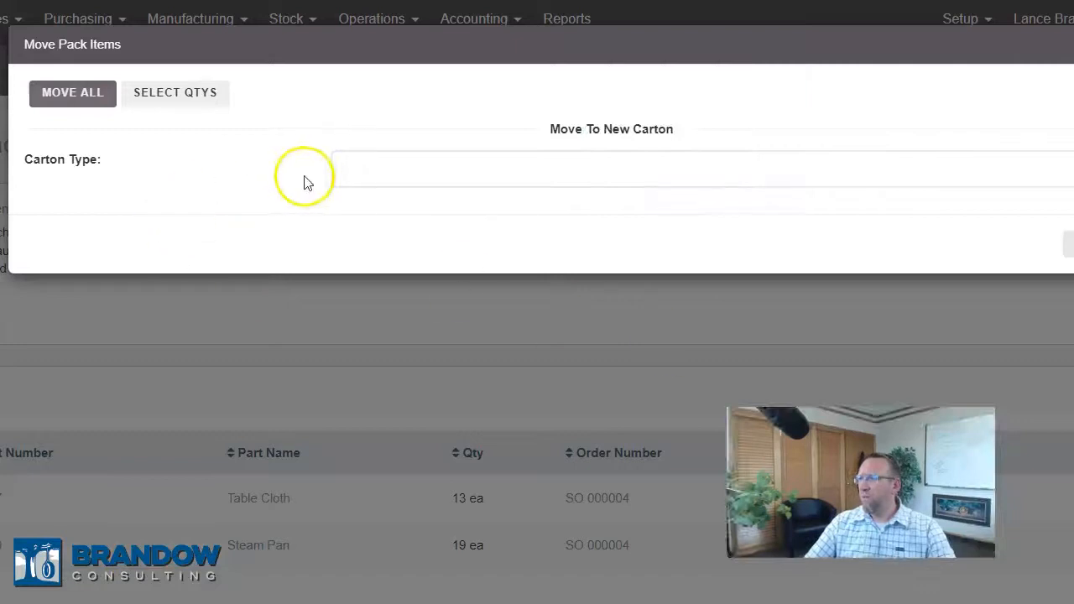
pyautogui.click(377, 165)
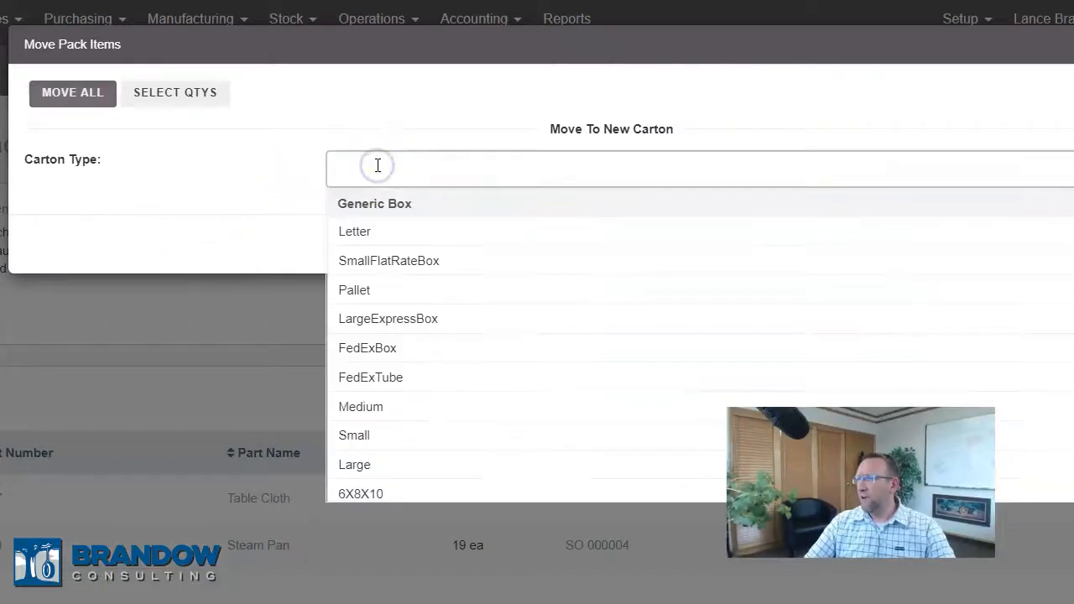
pyautogui.click(376, 417)
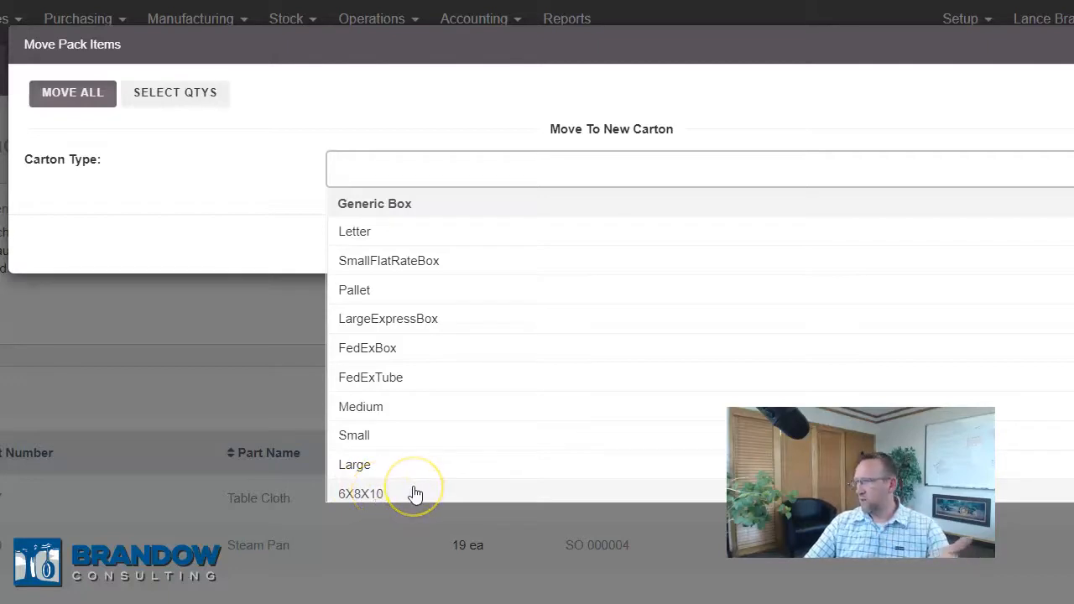
pyautogui.click(377, 435)
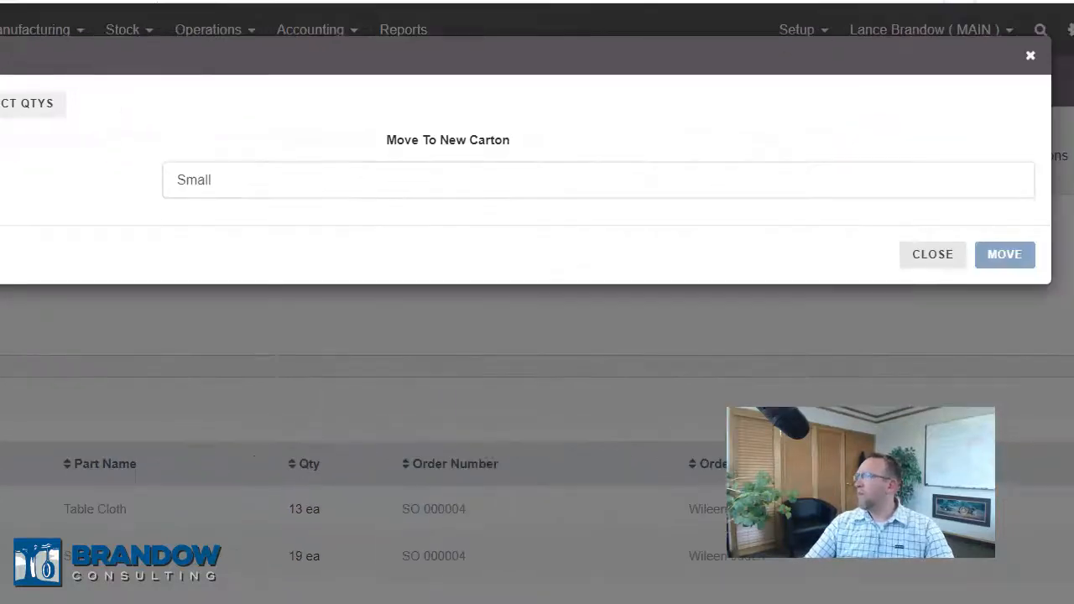
pyautogui.click(1012, 249)
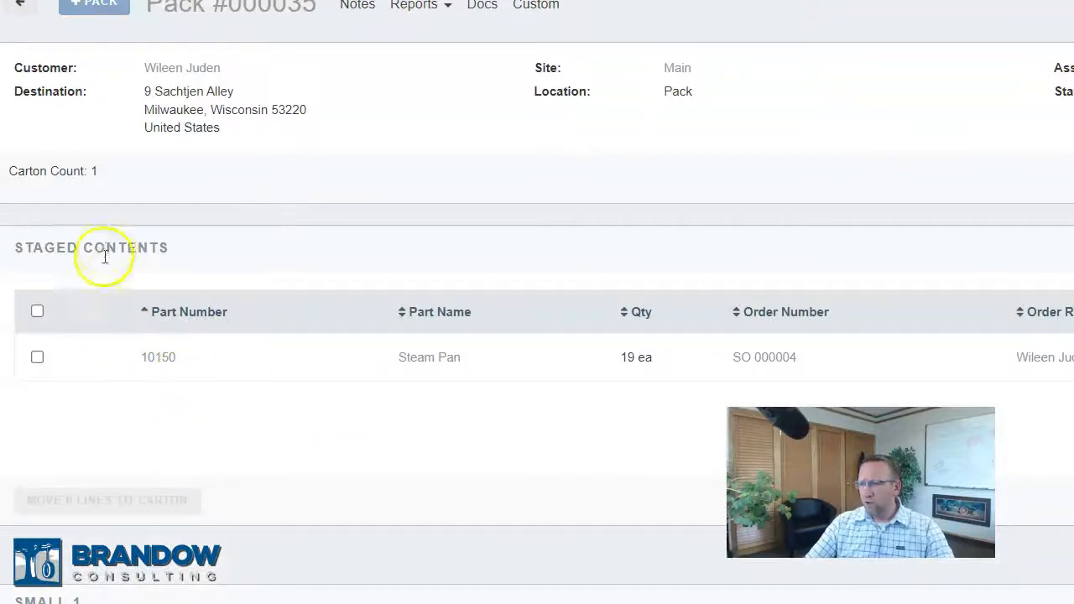
pyautogui.scroll(-3, 537, 301)
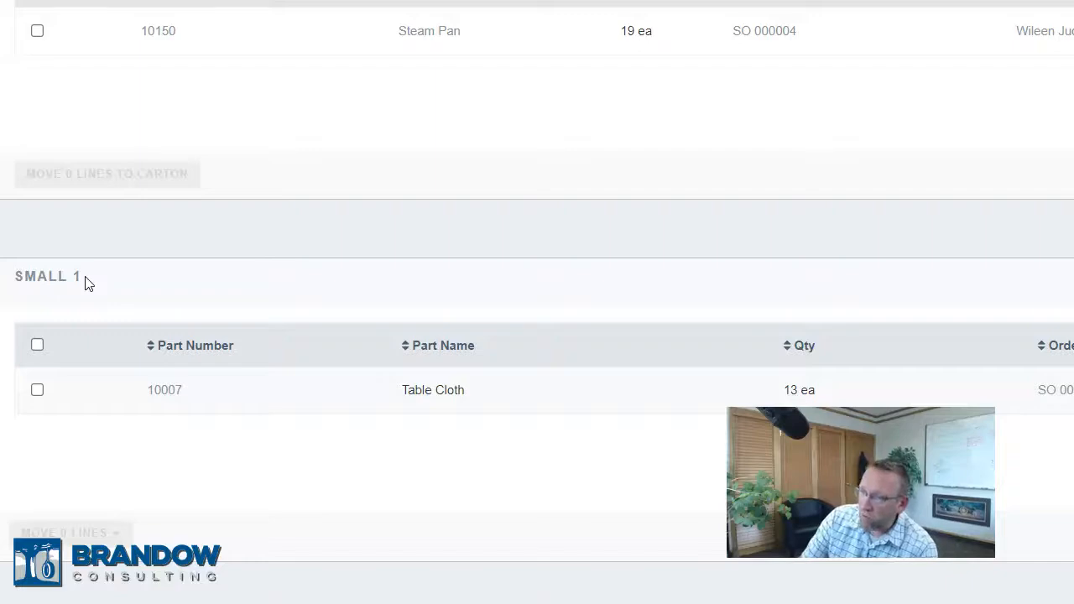
pyautogui.click(218, 411)
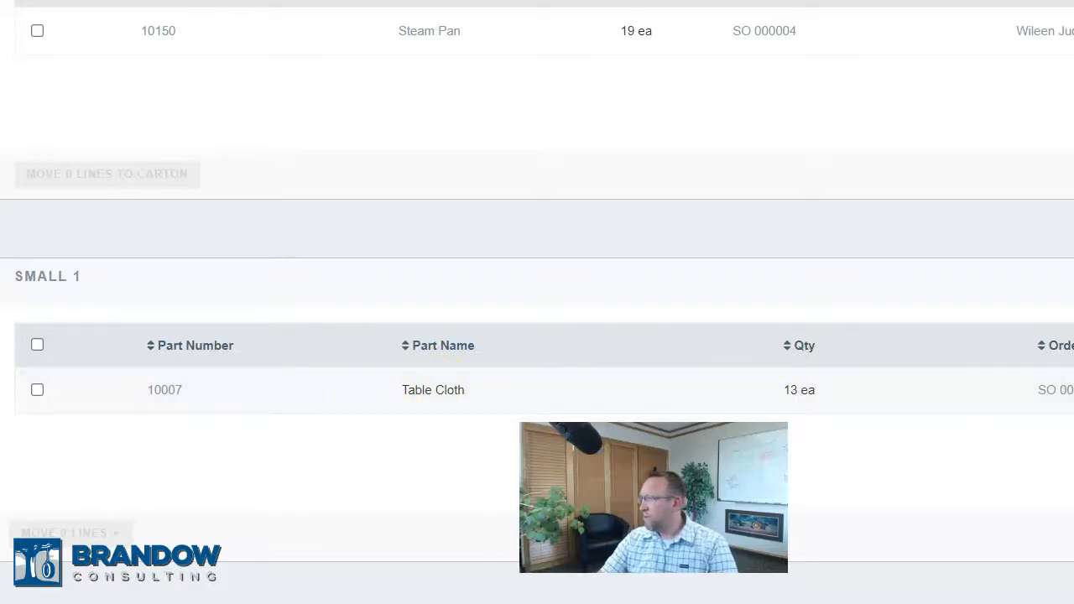
# Move the staged Steam Pan line in full to a new carton of type Large.
pyautogui.scroll(3, 106, 280)
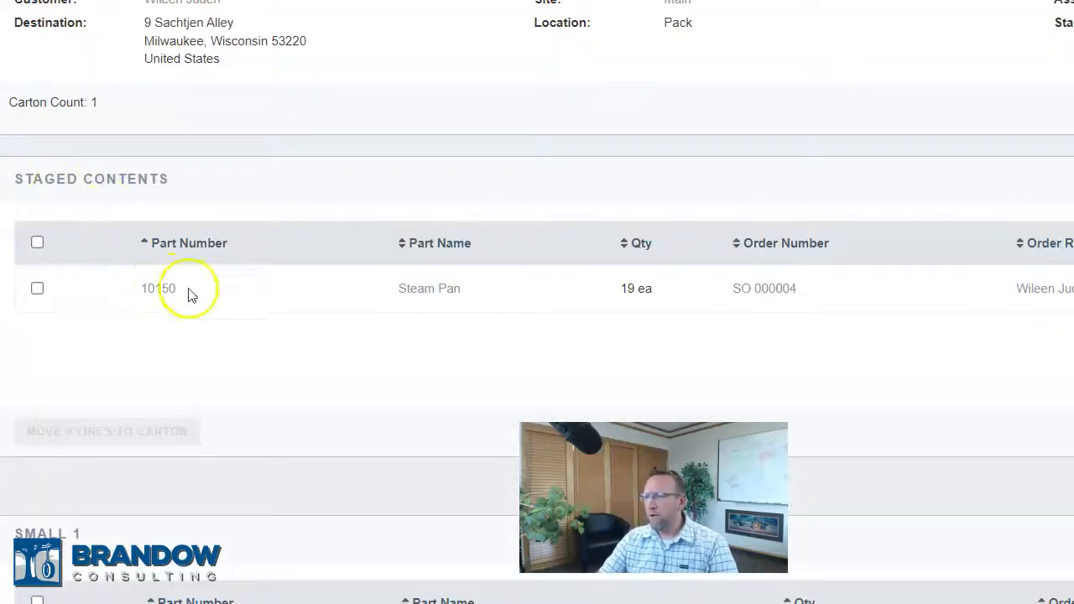
pyautogui.click(36, 290)
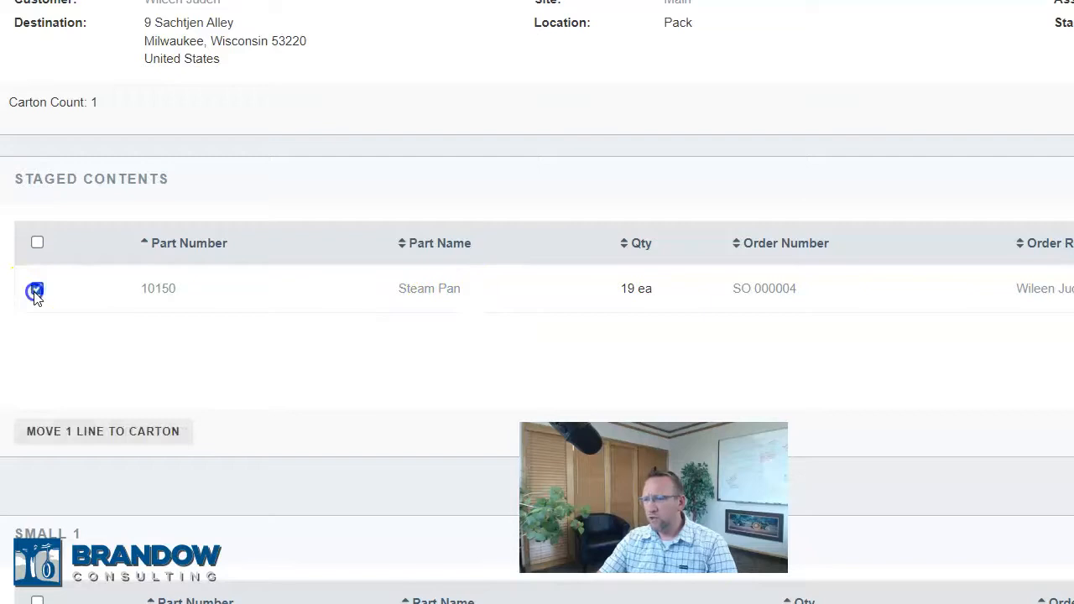
pyautogui.click(96, 433)
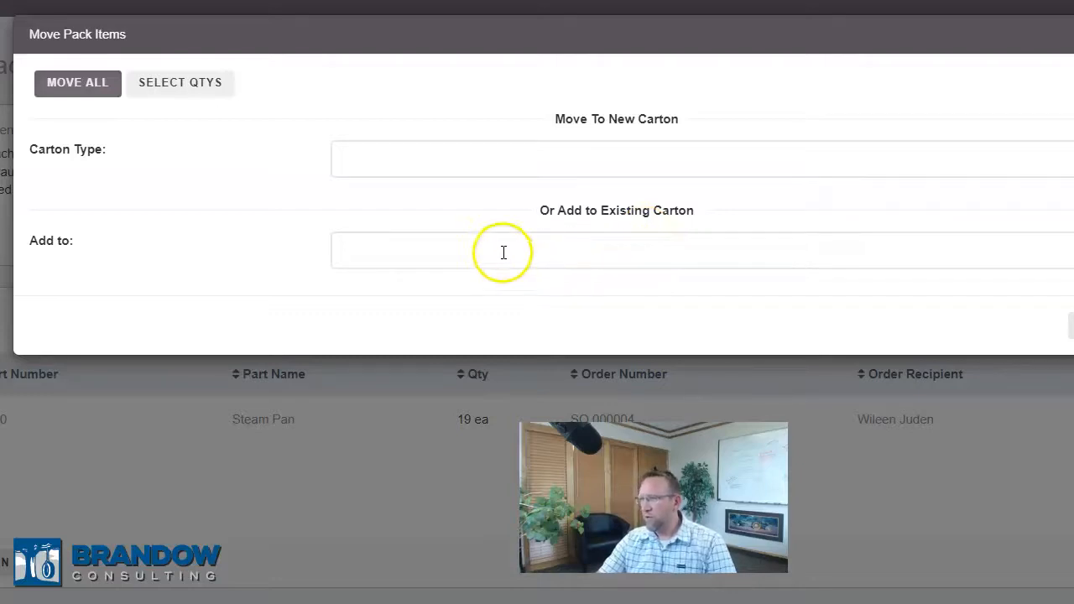
pyautogui.click(606, 251)
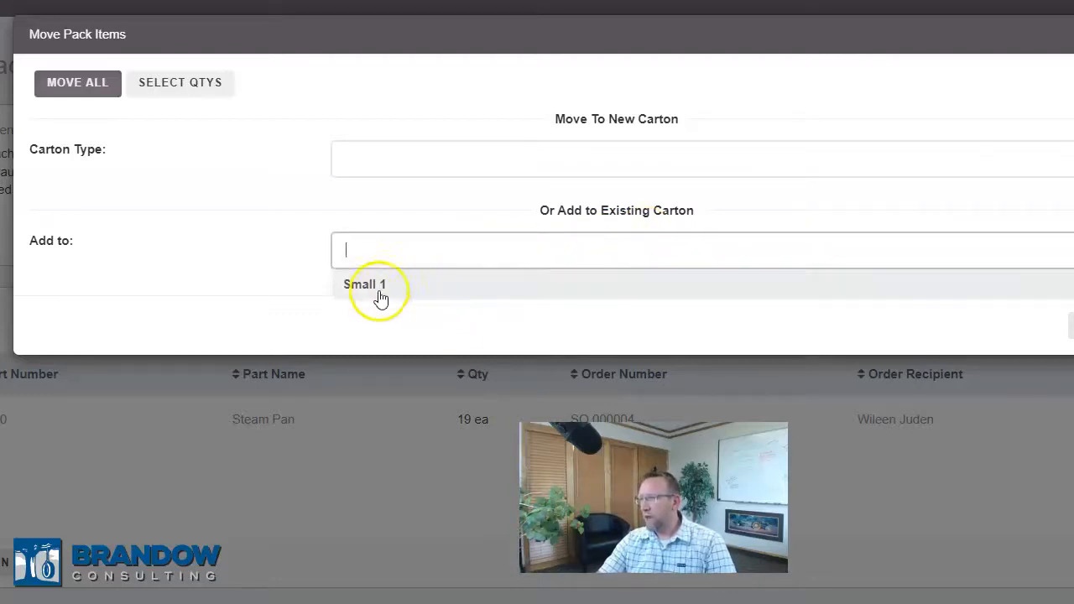
pyautogui.click(608, 153)
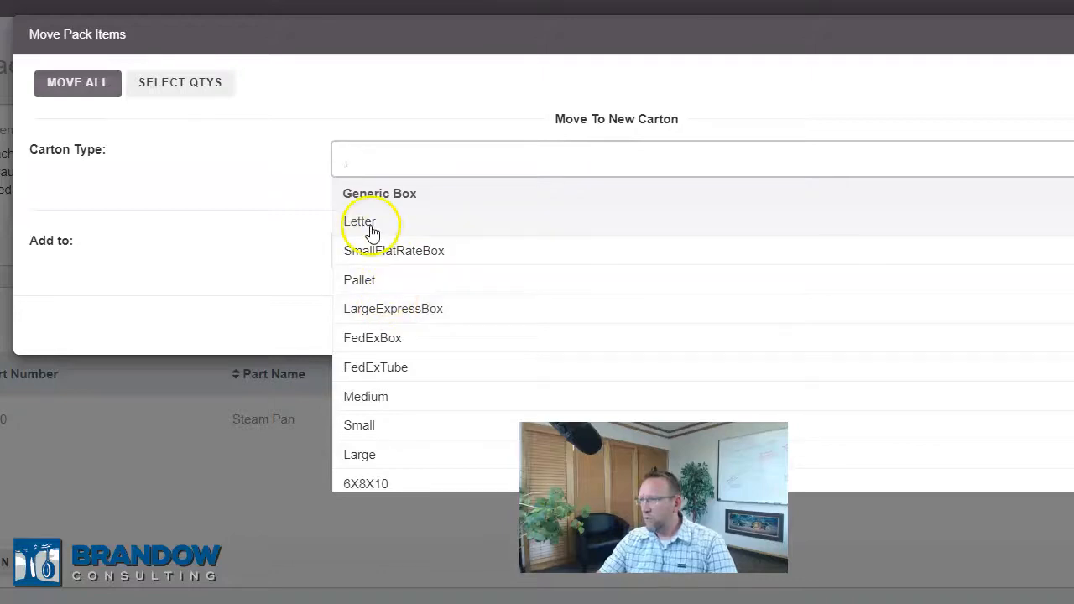
pyautogui.click(371, 453)
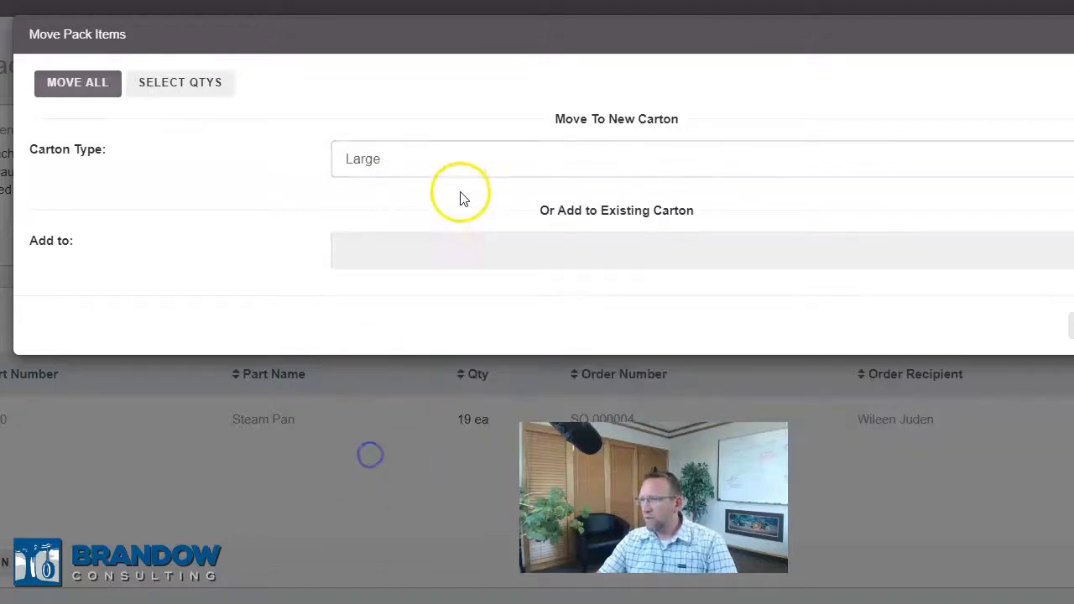
pyautogui.click(877, 325)
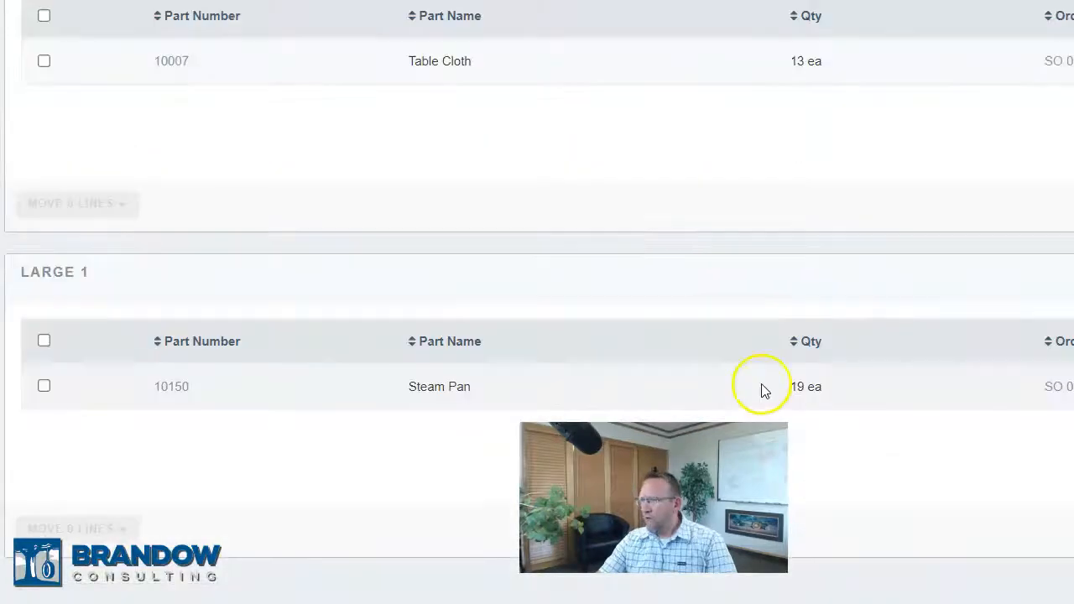
# Move 5 of the Steam Pans from carton Large 1 to another new Large carton.
pyautogui.click(45, 388)
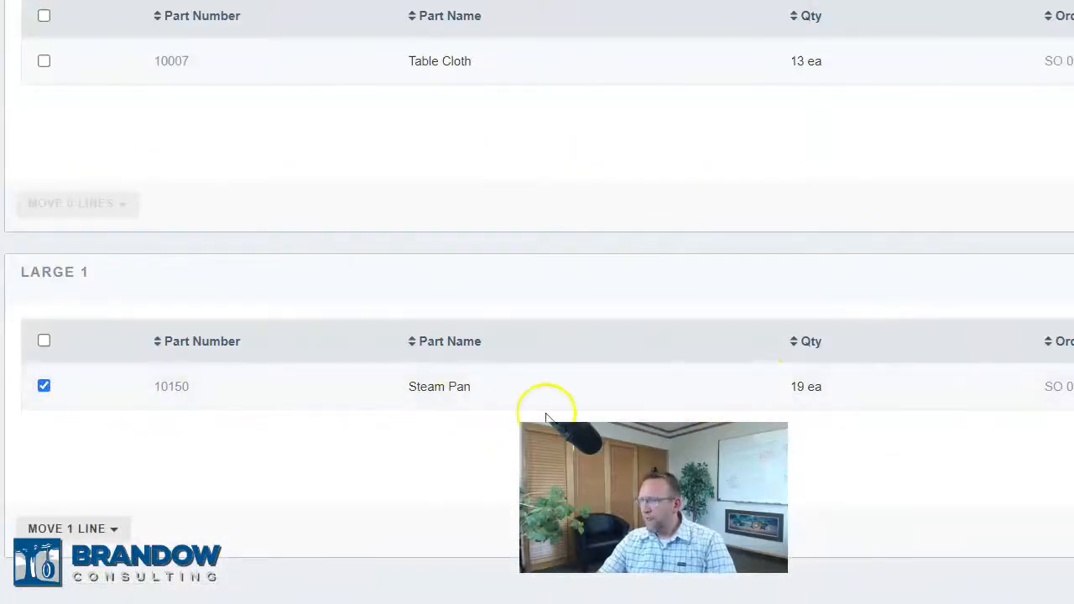
pyautogui.click(95, 530)
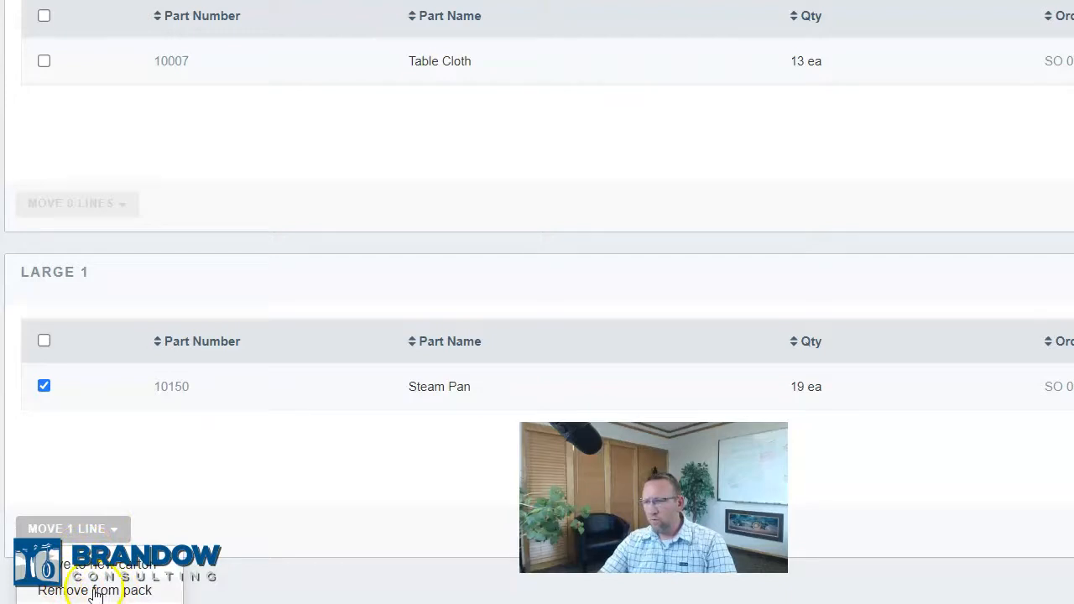
pyautogui.click(98, 568)
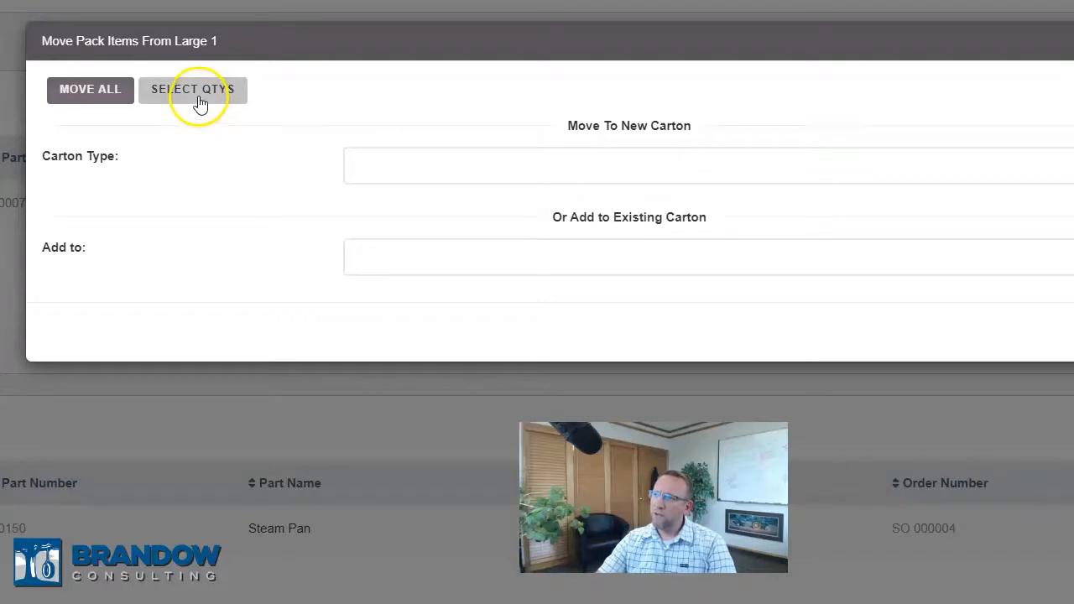
pyautogui.click(200, 103)
pyautogui.click(873, 219)
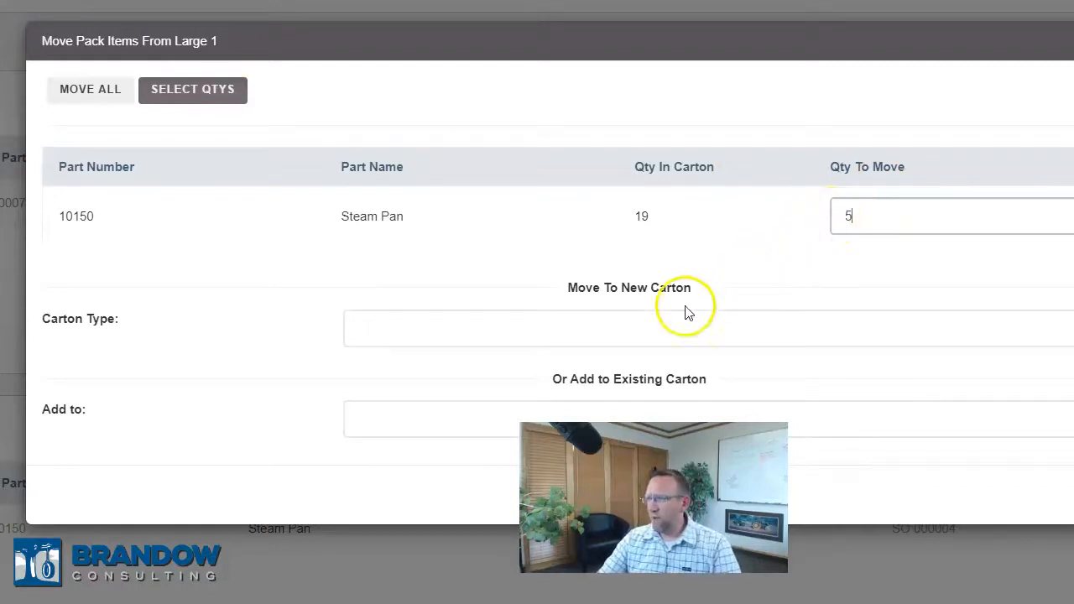
pyautogui.click(562, 321)
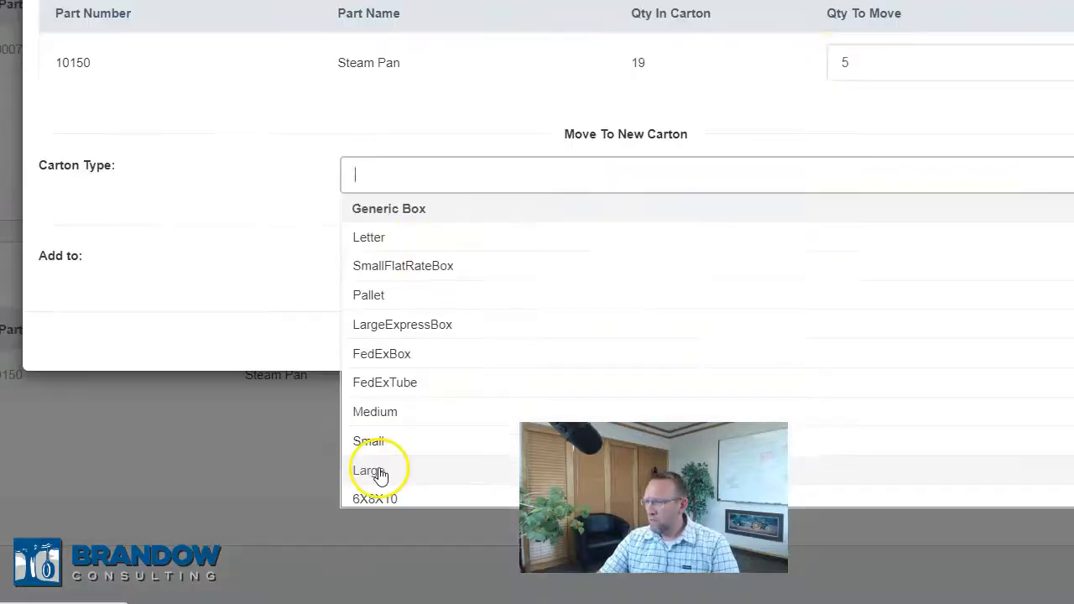
pyautogui.click(376, 476)
pyautogui.click(1029, 400)
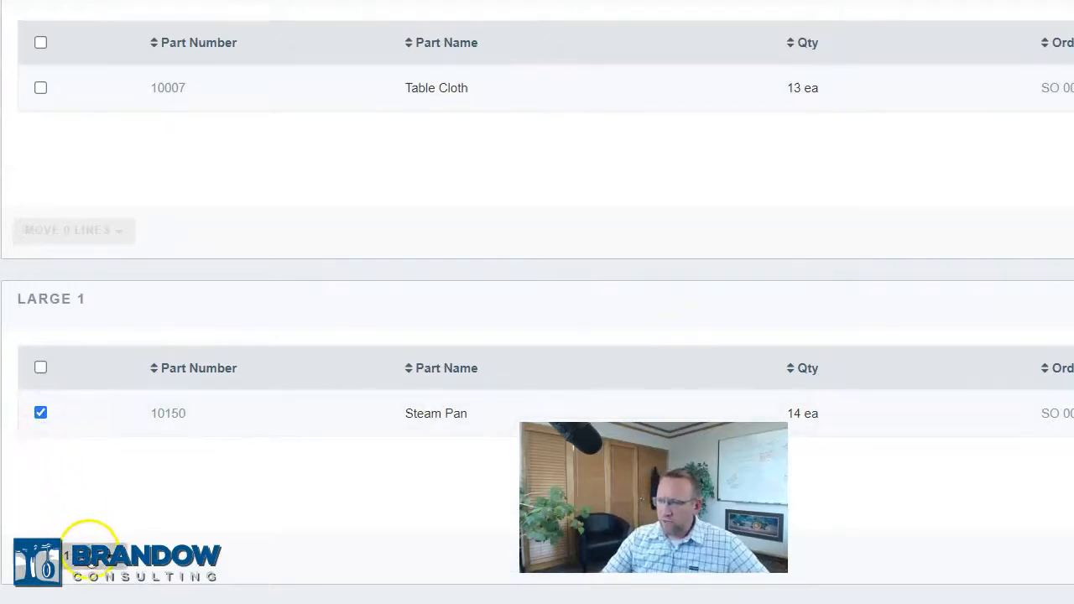
# Move 7 of the remaining Steam Pans from carton Large 1 to a further new Large carton.
pyautogui.click(93, 560)
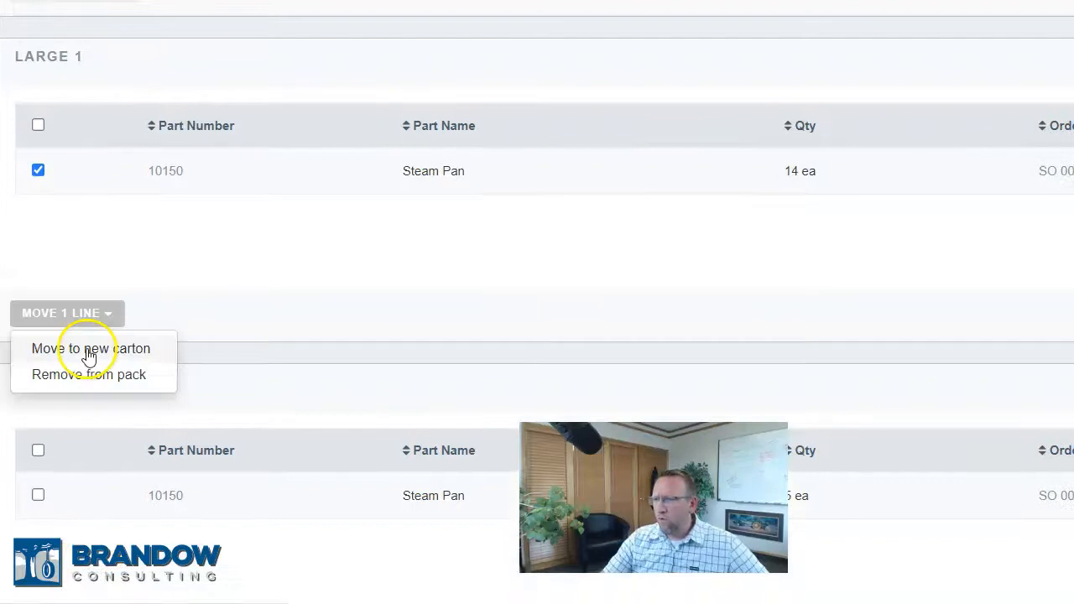
pyautogui.click(89, 351)
pyautogui.click(228, 99)
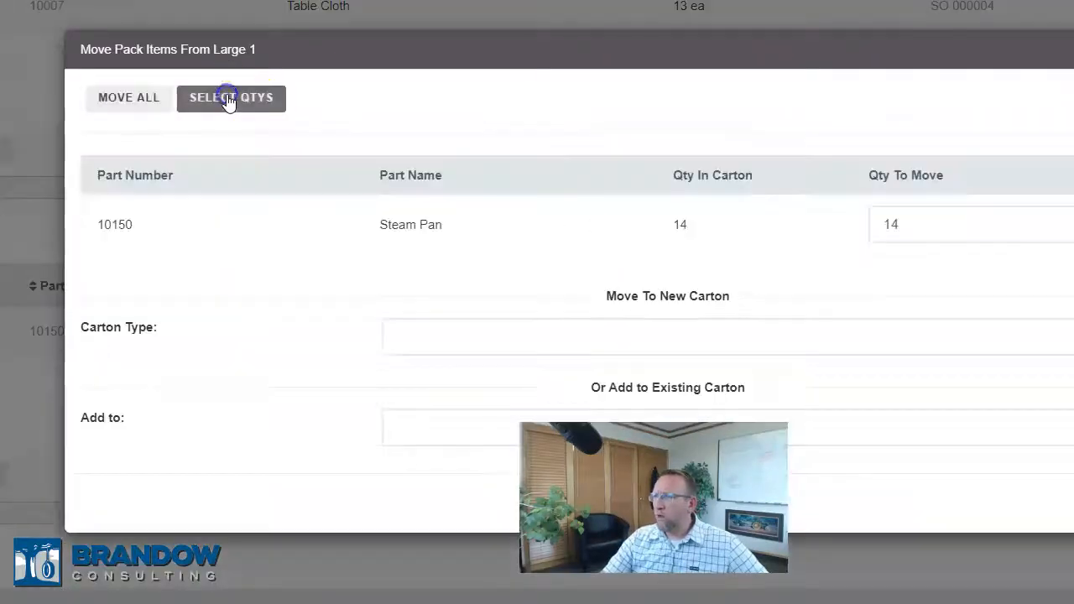
pyautogui.doubleClick(887, 224)
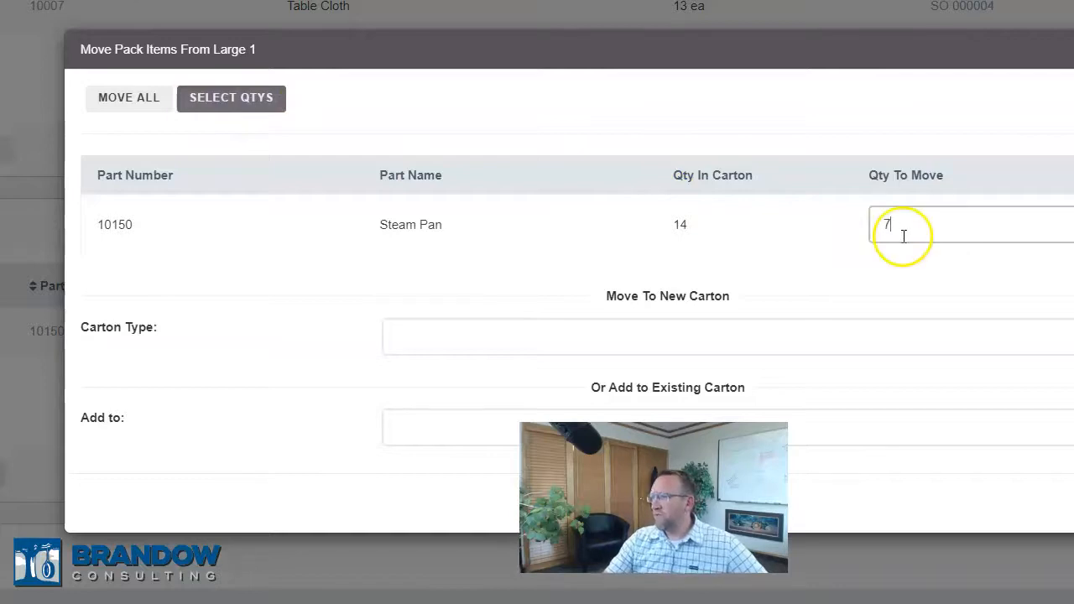
pyautogui.click(619, 339)
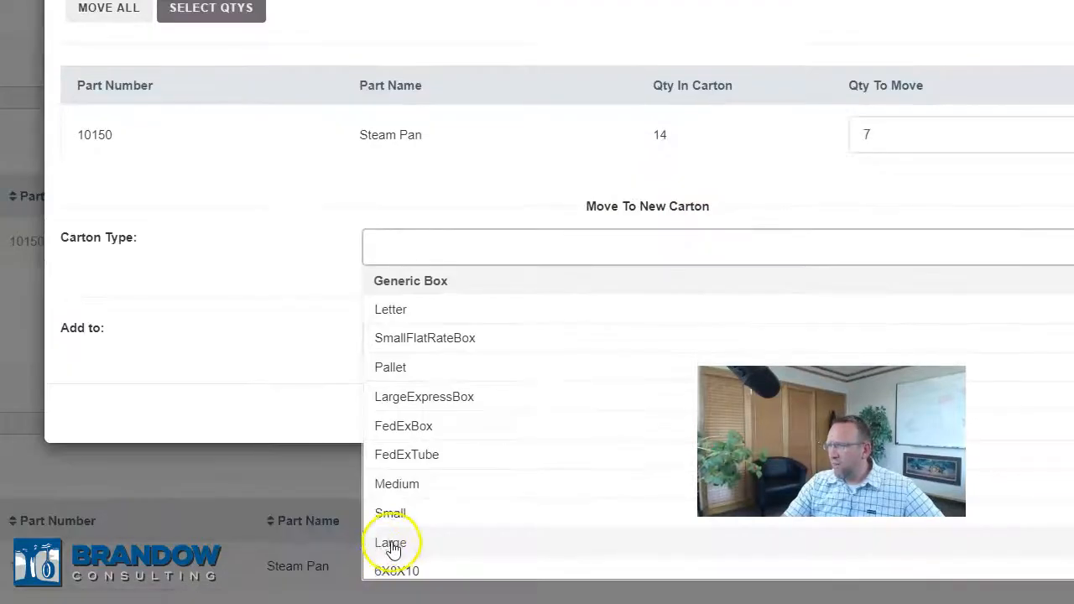
pyautogui.click(390, 542)
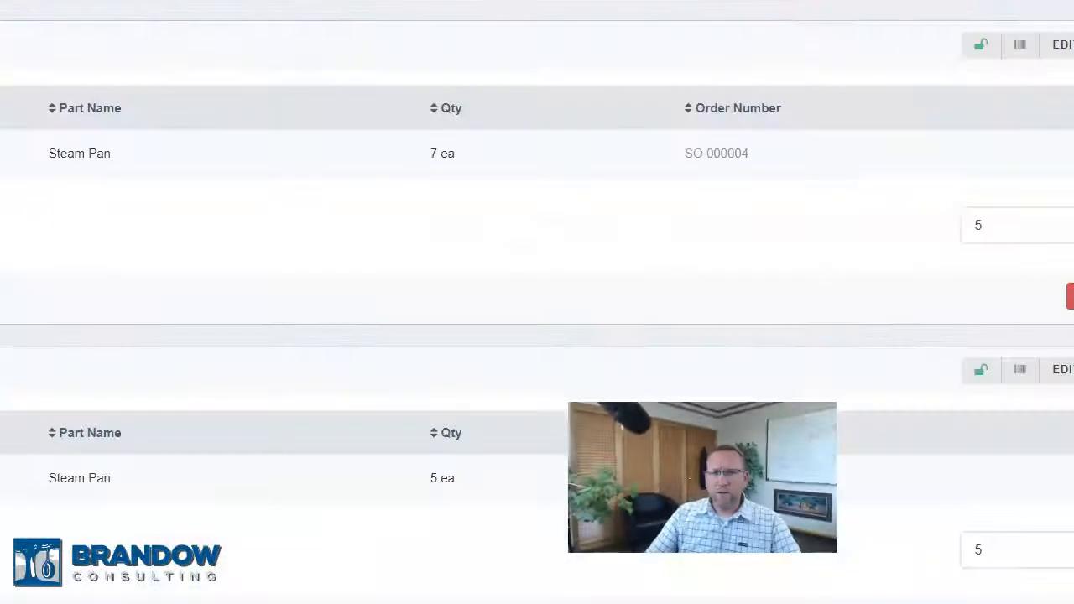
# Bring the warehouse mobile app's home menu into view to locate its Packing entry, and return to the LOCATE web application.
pyautogui.moveTo(2, 4); pyautogui.dragTo(333, 10)
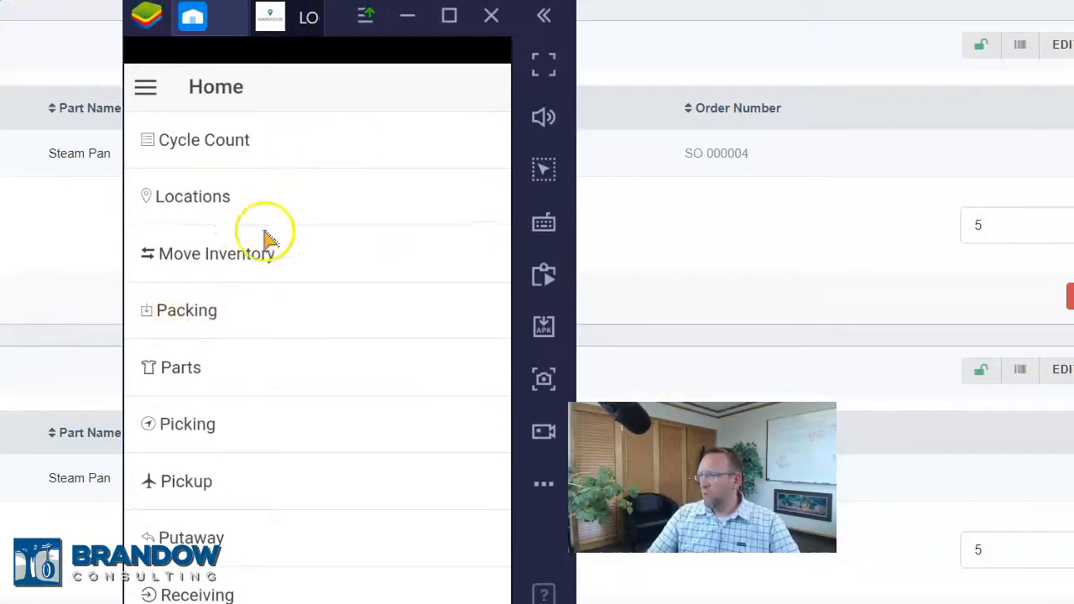
pyautogui.moveTo(330, 24); pyautogui.dragTo(0, 25)
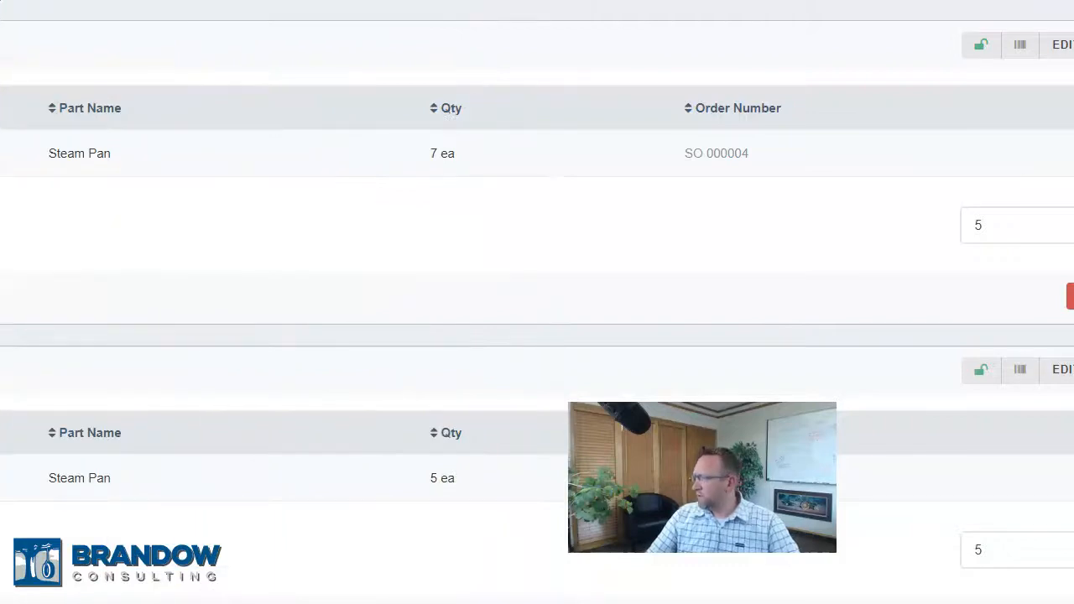
# Review the contents of the pack's cartons and finish the pack.
pyautogui.scroll(8, 537, 302)
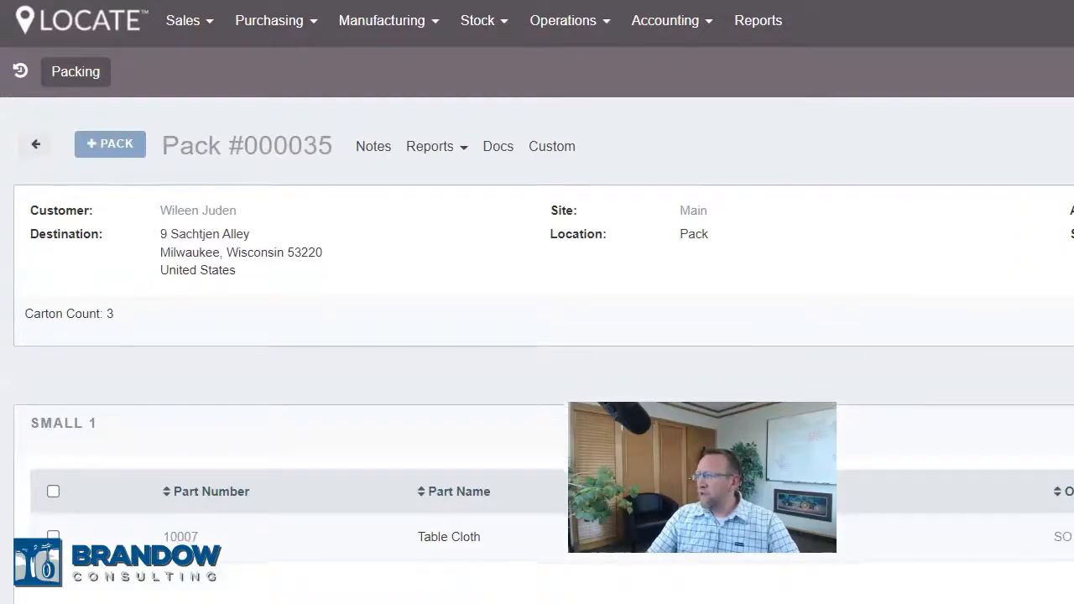
pyautogui.scroll(-6, 537, 302)
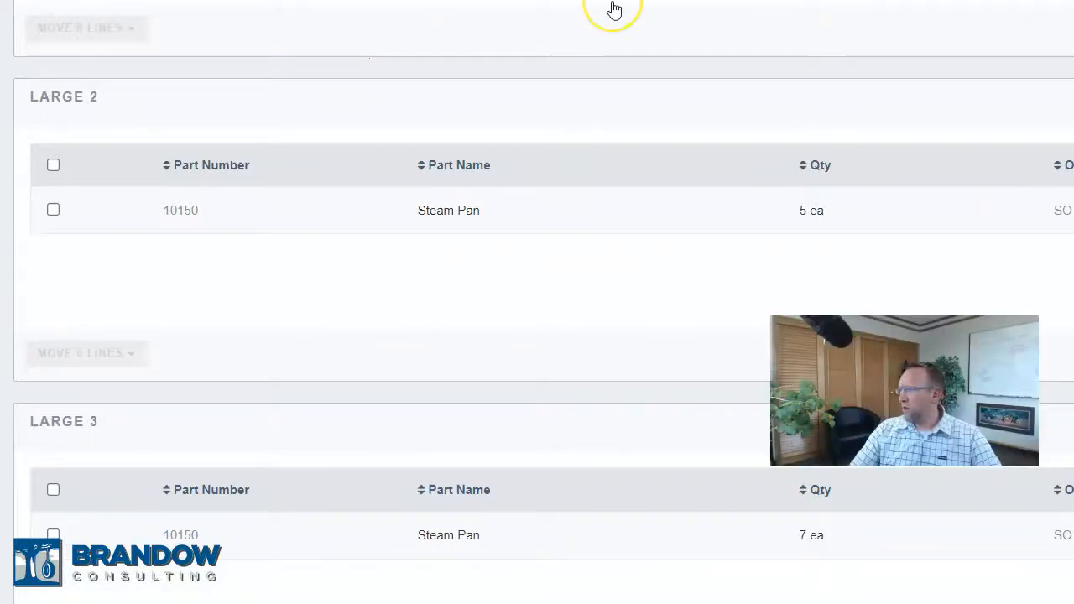
pyautogui.scroll(4, 612, 7)
pyautogui.scroll(3, 613, 9)
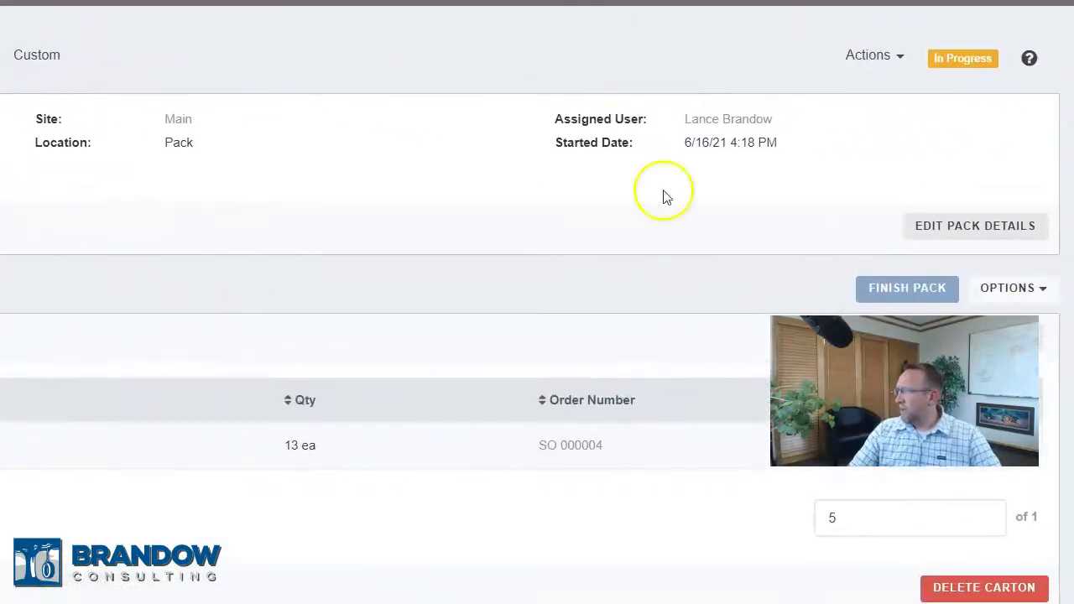
pyautogui.click(907, 289)
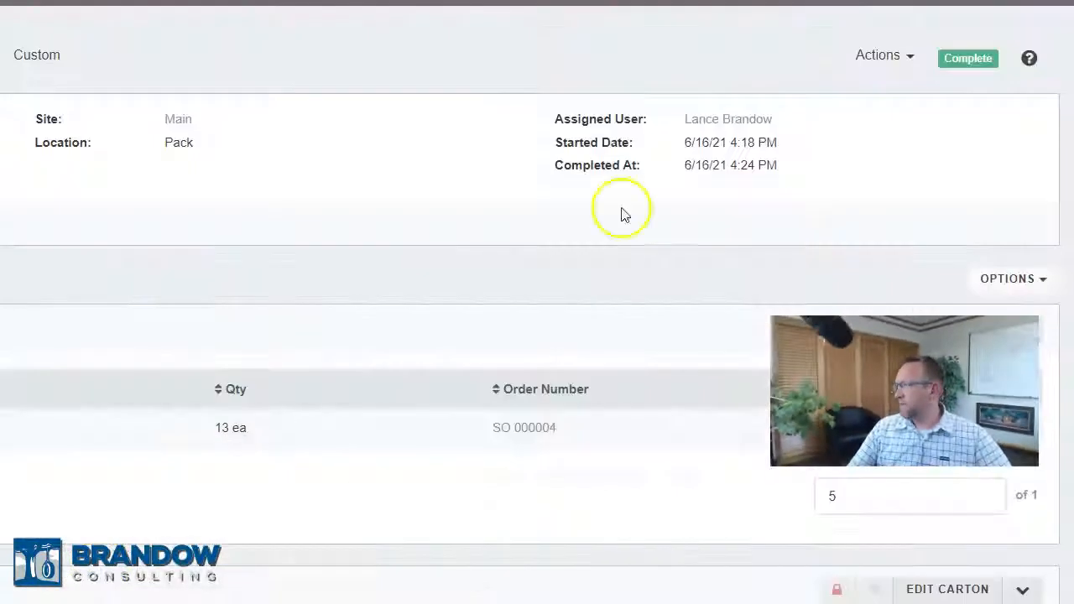
# Open the Packing Slip report for the finished pack.
pyautogui.scroll(1, 637, 125)
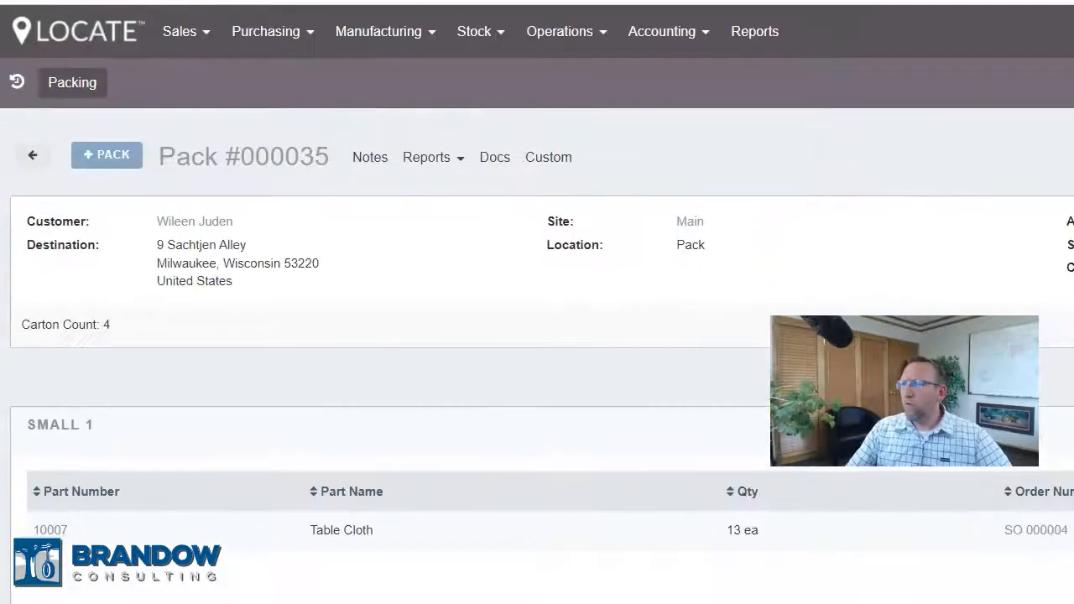
pyautogui.click(461, 159)
pyautogui.click(448, 195)
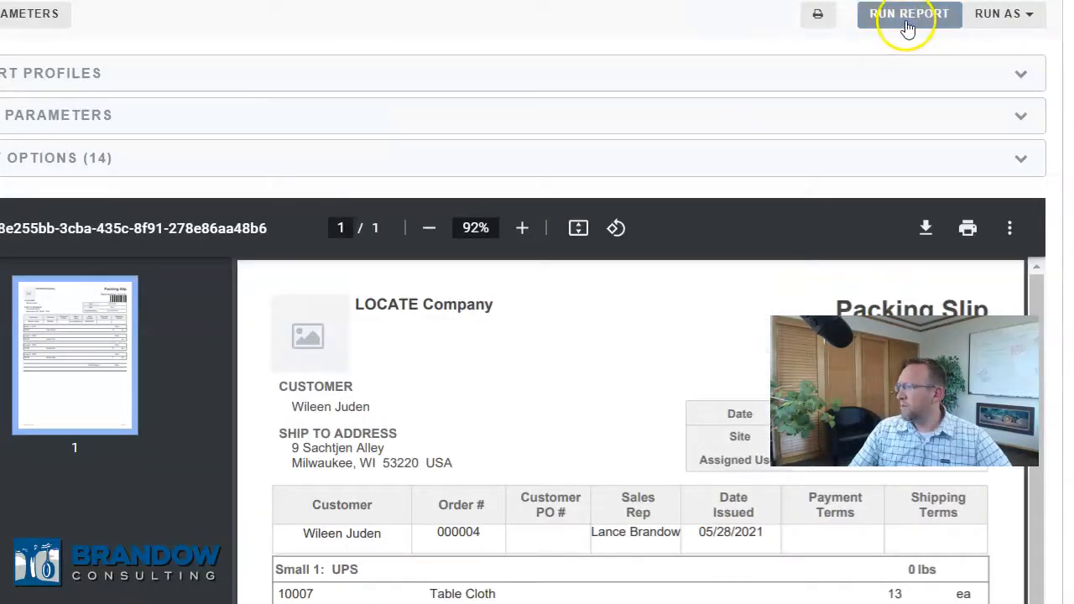
# Close the Packing Slip report, filter the services by "prin", and examine the PrintNode service's authentication settings.
pyautogui.click(968, 228)
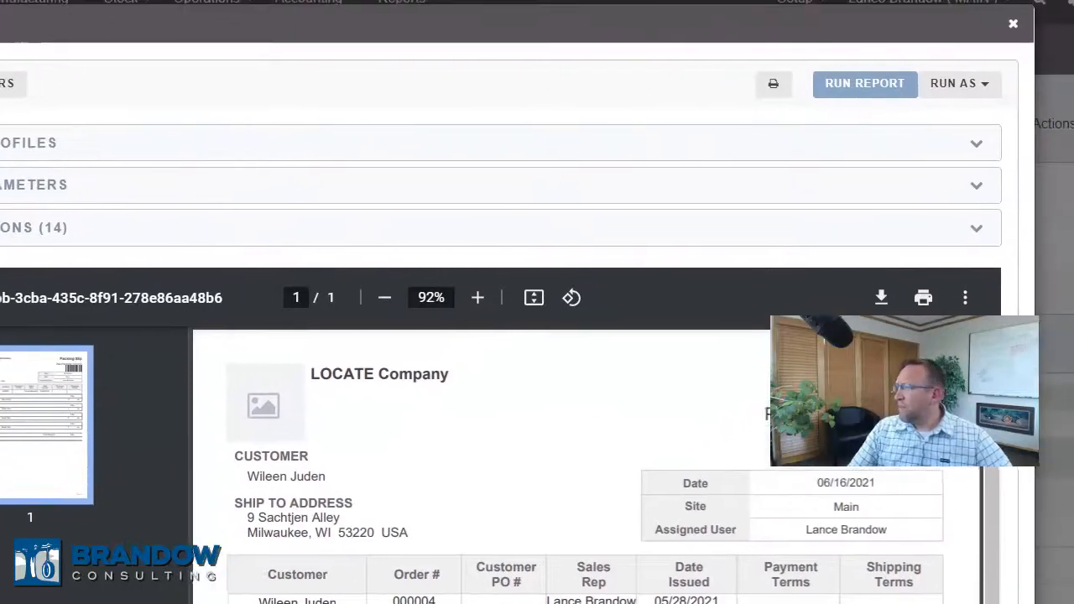
pyautogui.click(1021, 33)
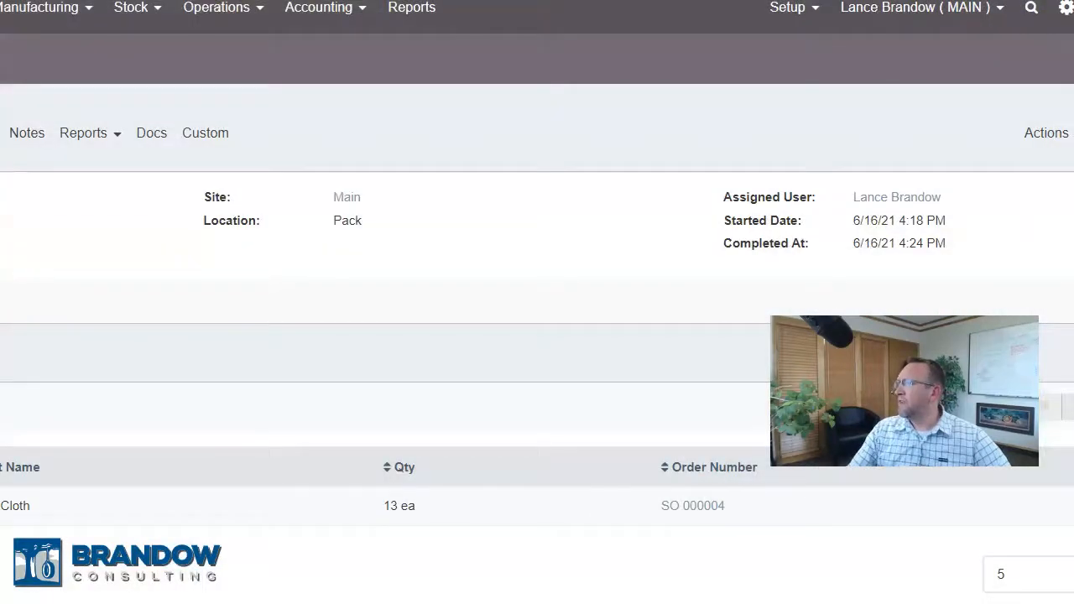
pyautogui.click(786, 10)
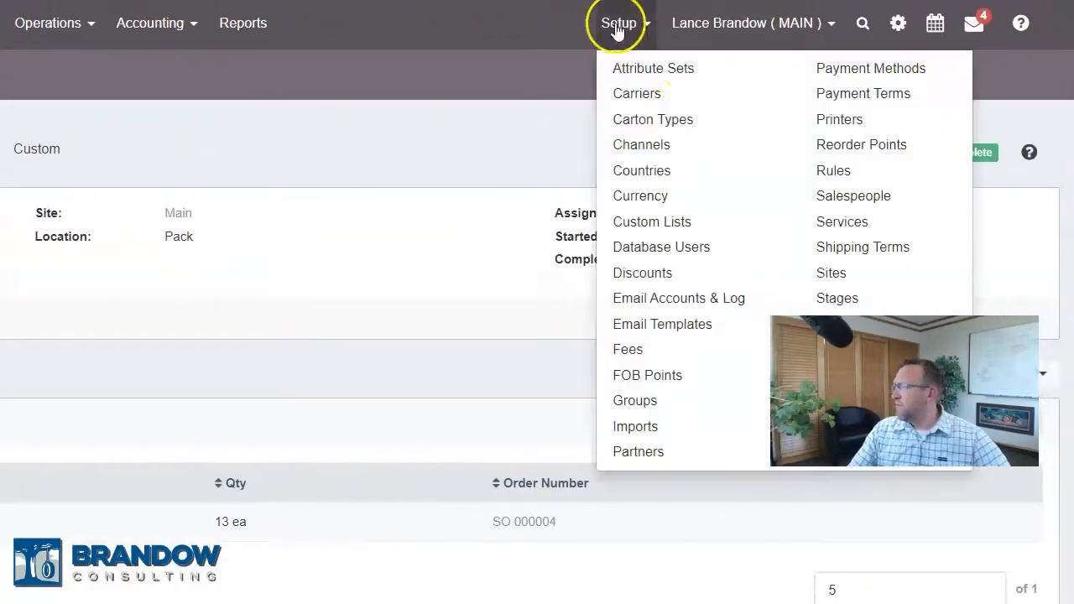
pyautogui.click(860, 223)
pyautogui.click(266, 234)
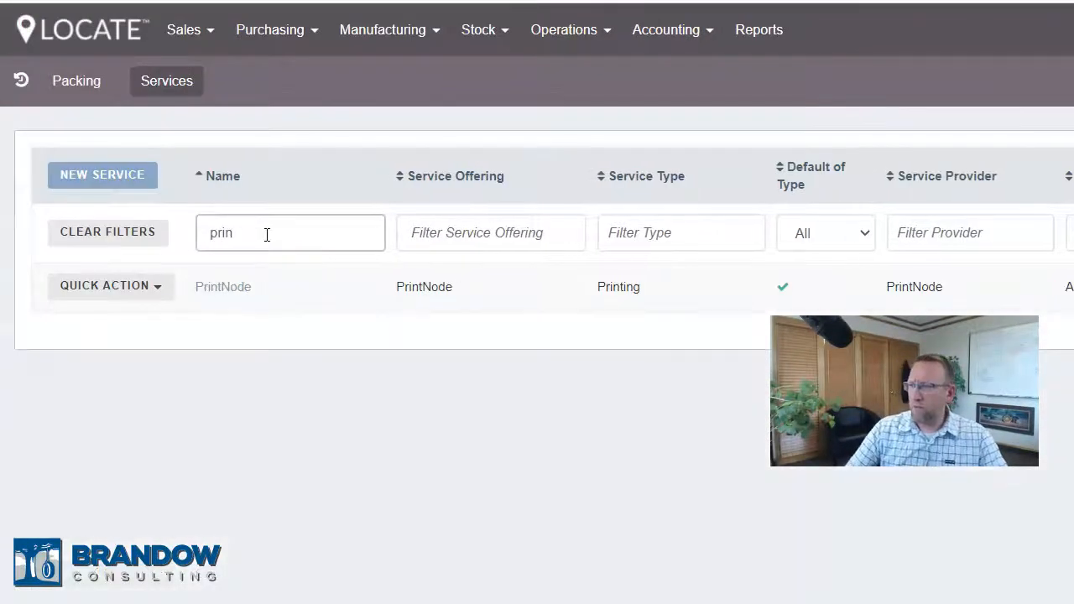
pyautogui.click(232, 291)
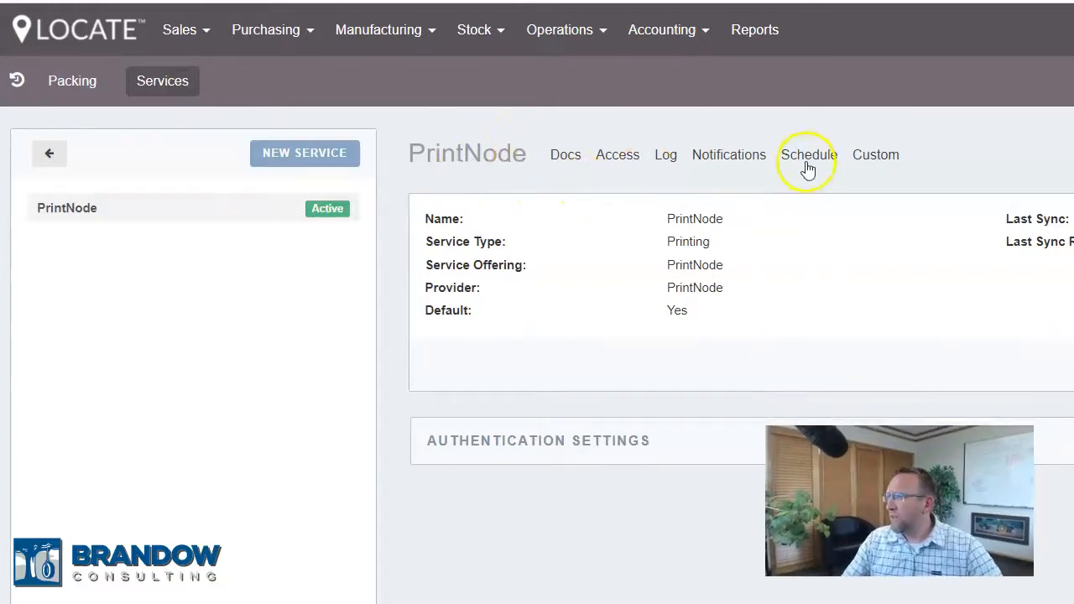
pyautogui.click(539, 430)
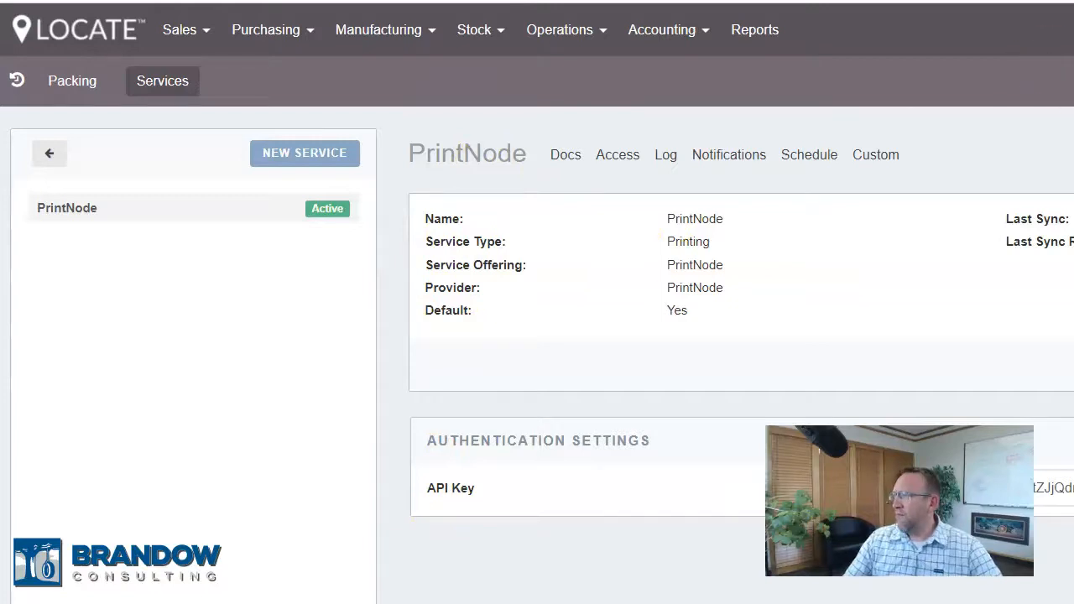
pyautogui.click(1073, 440)
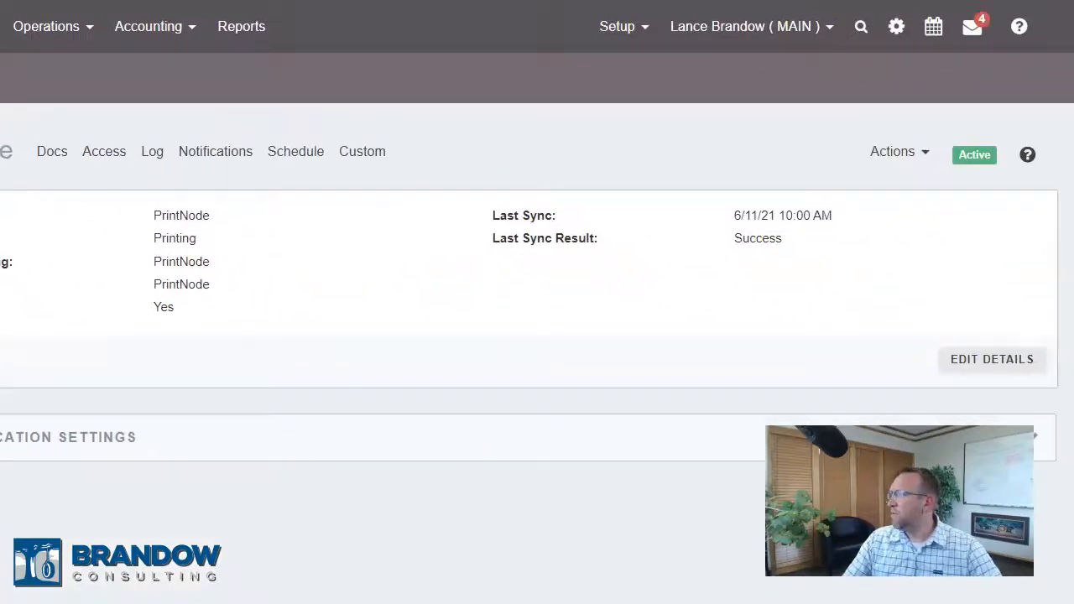
# Open the HP Officejet 4630 series printer from the Printers setup list and examine the events available for automatic report printing.
pyautogui.click(625, 27)
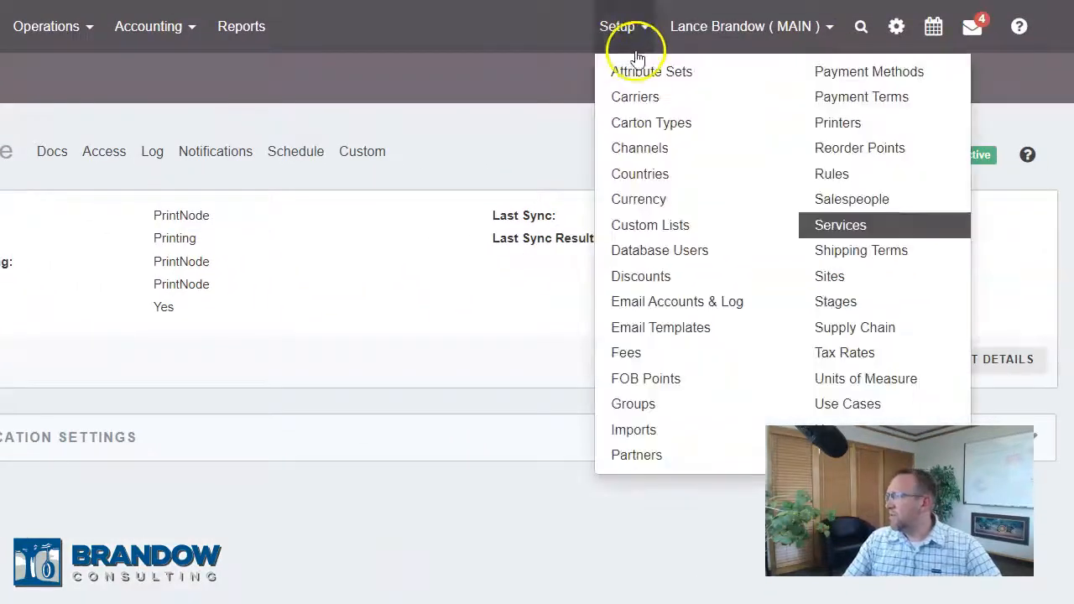
pyautogui.click(837, 124)
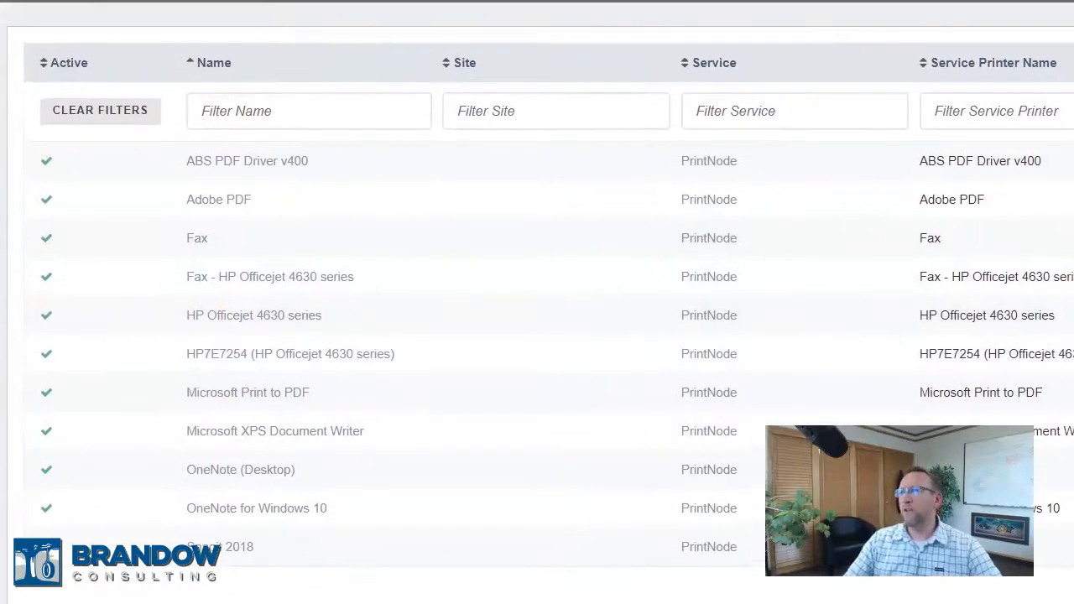
pyautogui.click(286, 319)
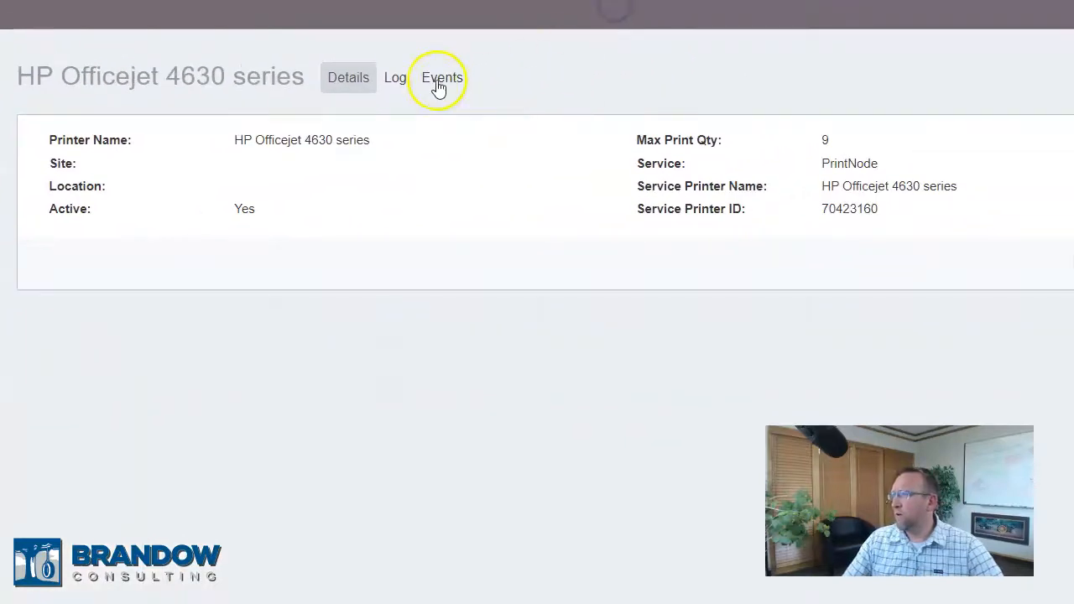
pyautogui.click(438, 87)
pyautogui.click(111, 331)
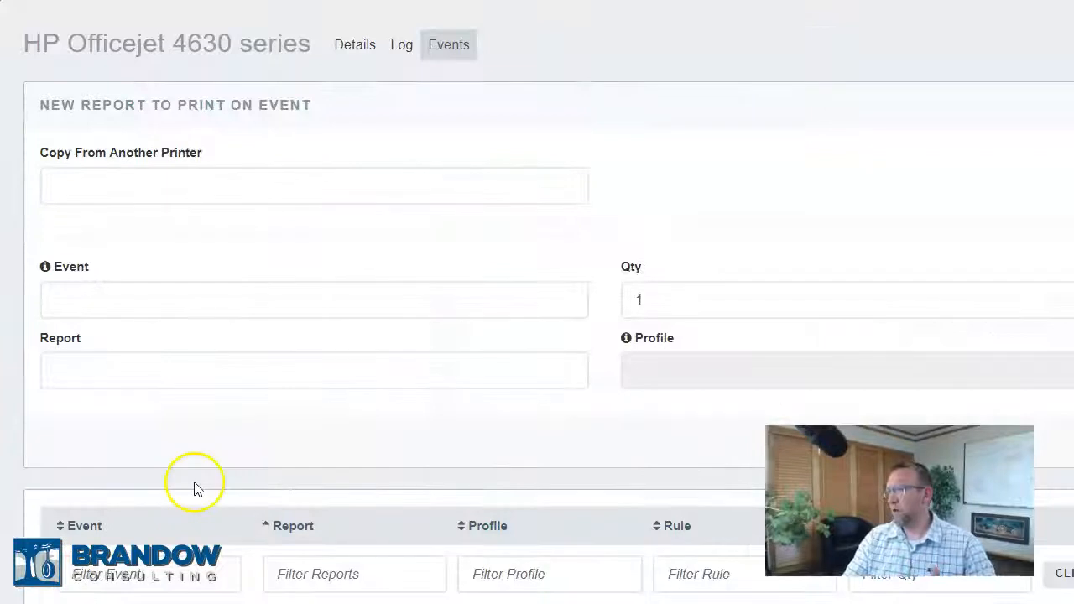
pyautogui.click(243, 302)
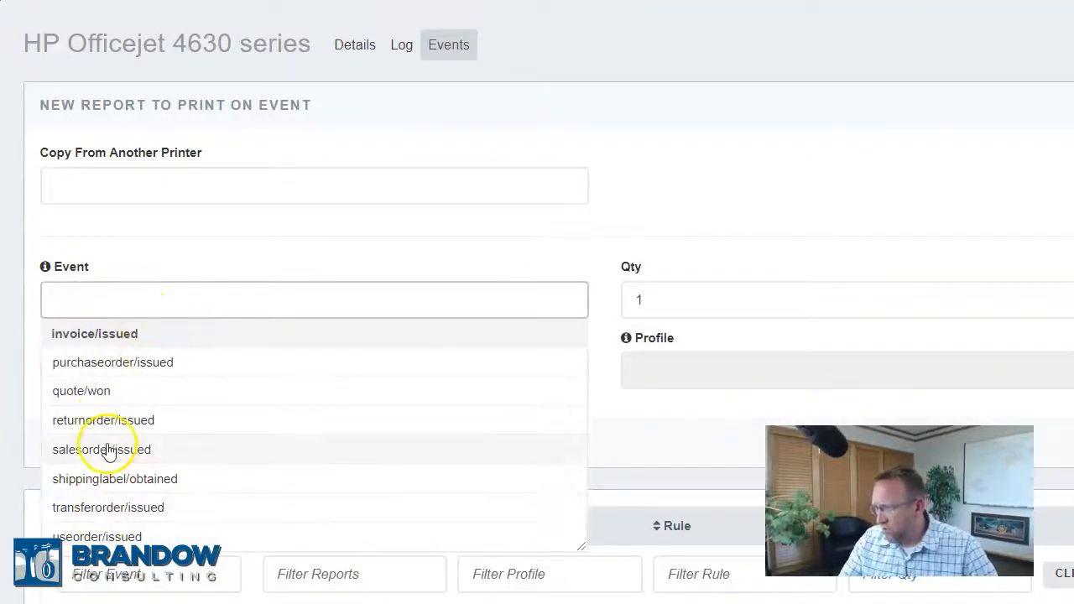
# Assign the HP Officejet 4630 series printer to site Main and location Pack, and save its details.
pyautogui.click(354, 49)
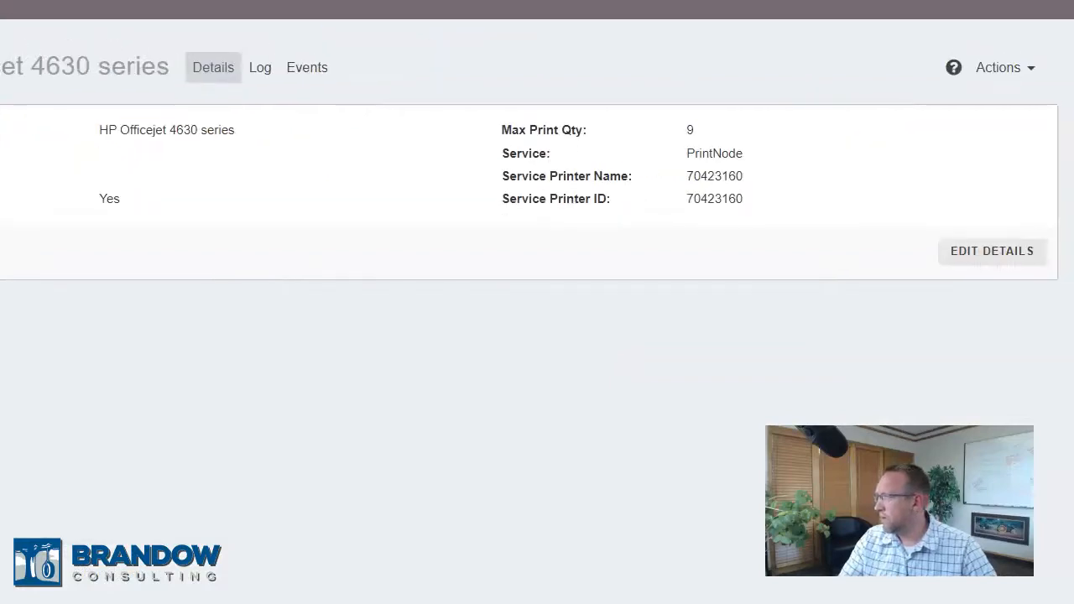
pyautogui.click(1010, 246)
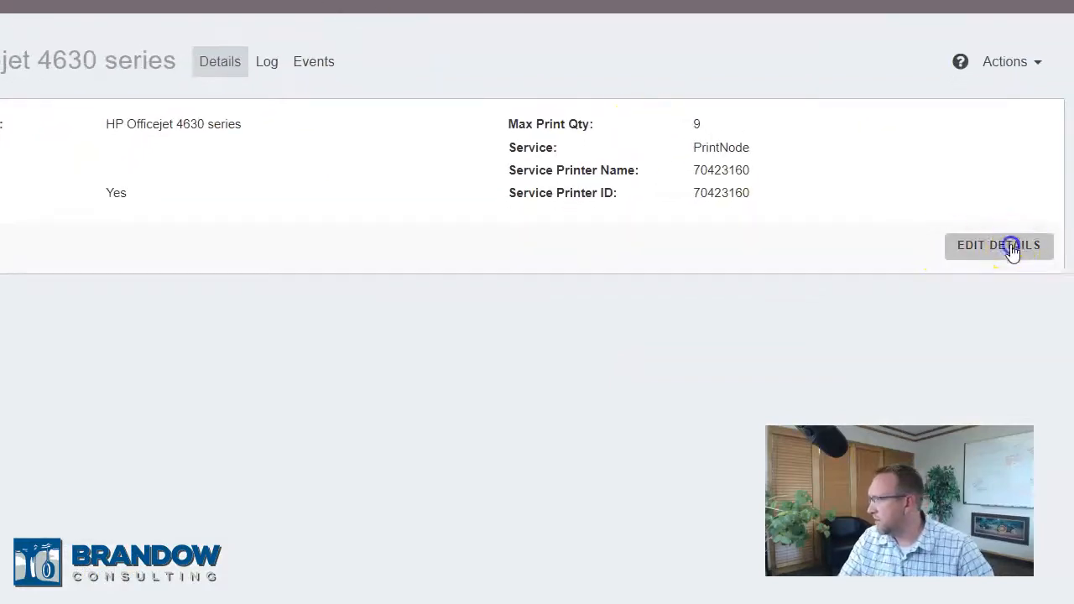
pyautogui.click(227, 171)
pyautogui.click(129, 261)
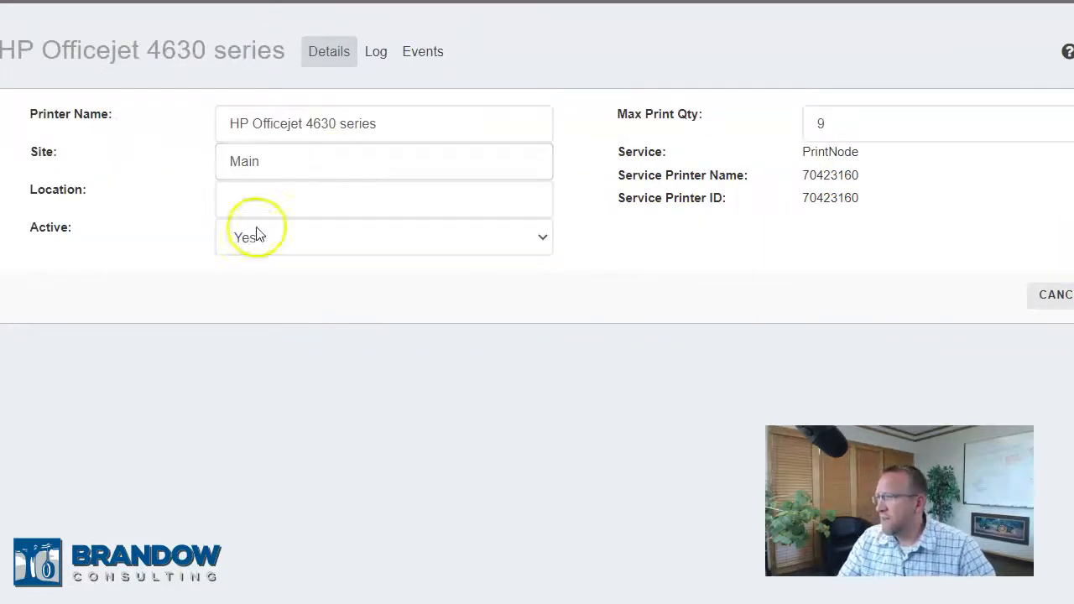
pyautogui.click(269, 201)
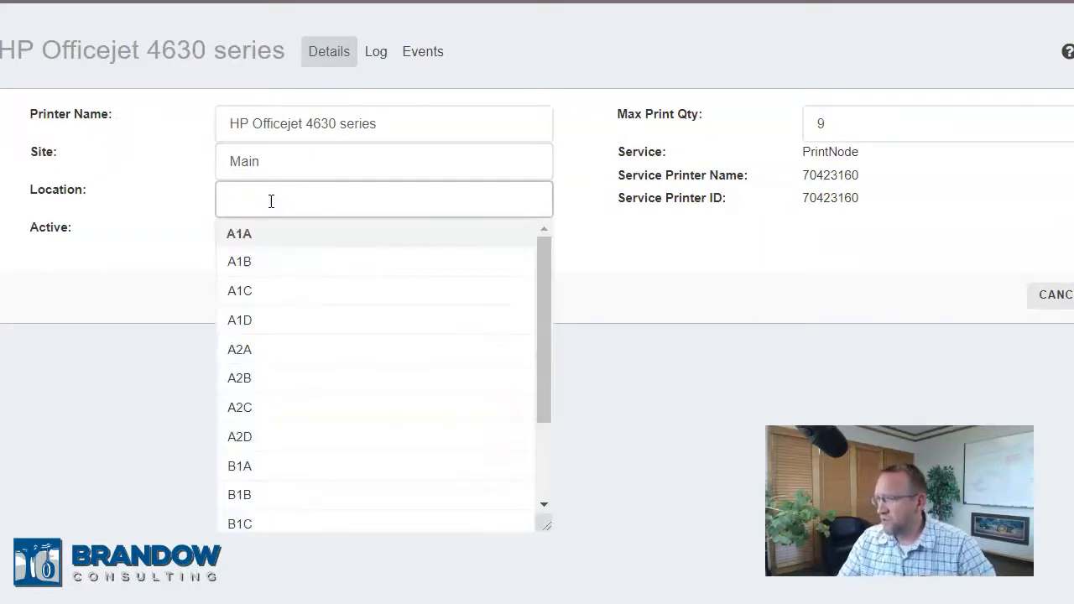
pyautogui.write('pac')
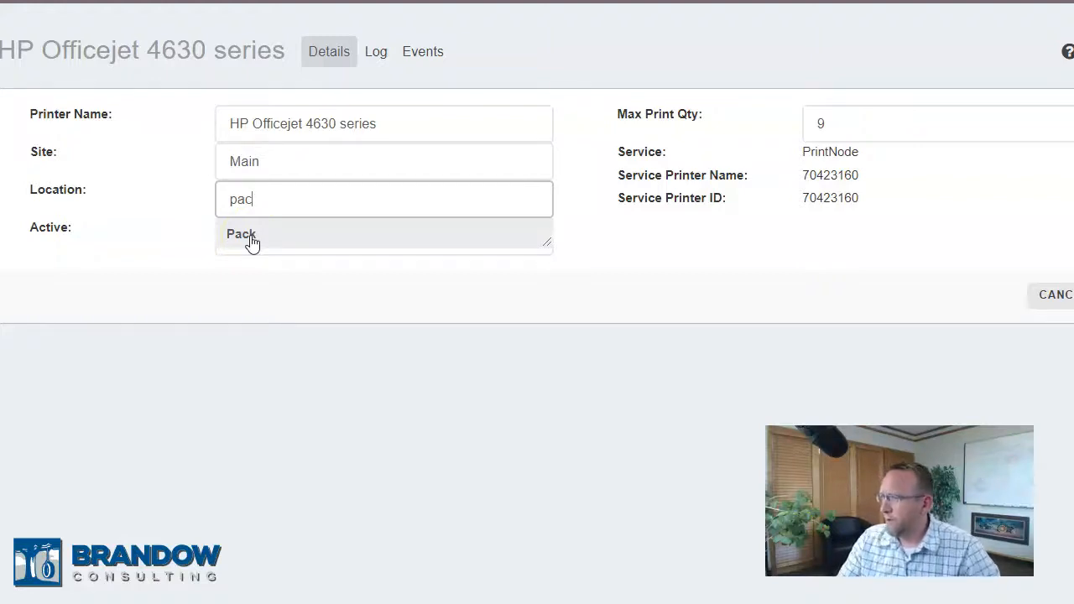
pyautogui.click(252, 239)
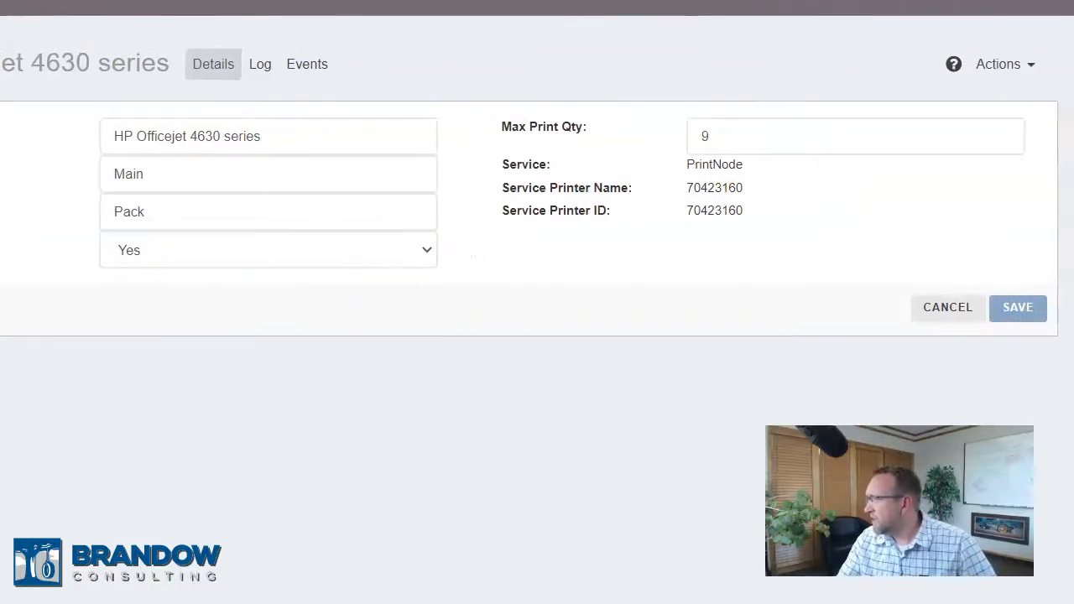
pyautogui.click(1028, 309)
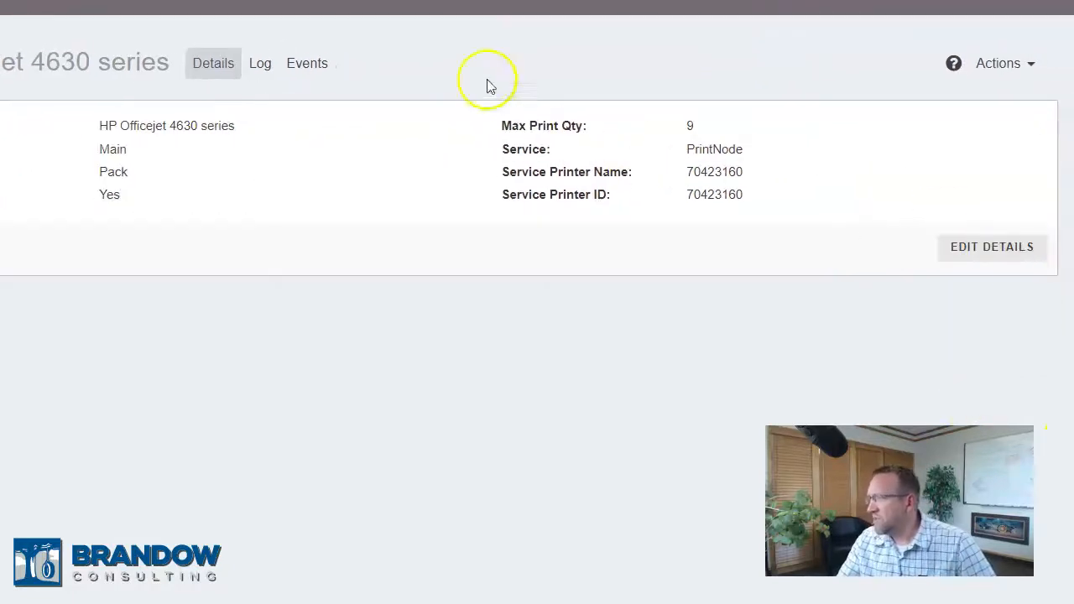
# Try to add a printer event that prints one Packing Slip report on pickup/finished.
pyautogui.click(289, 73)
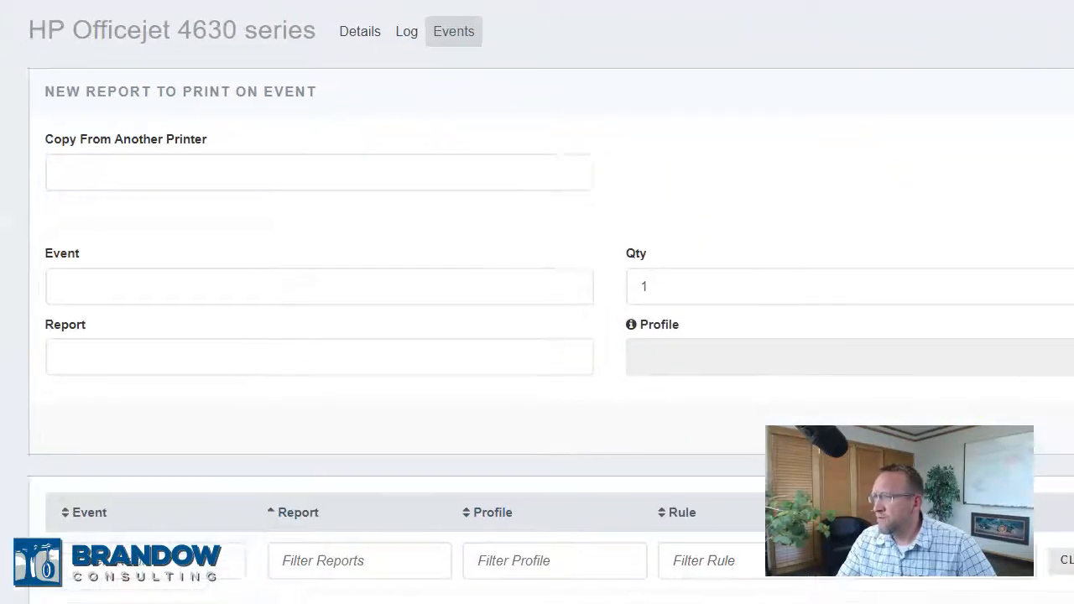
pyautogui.click(180, 286)
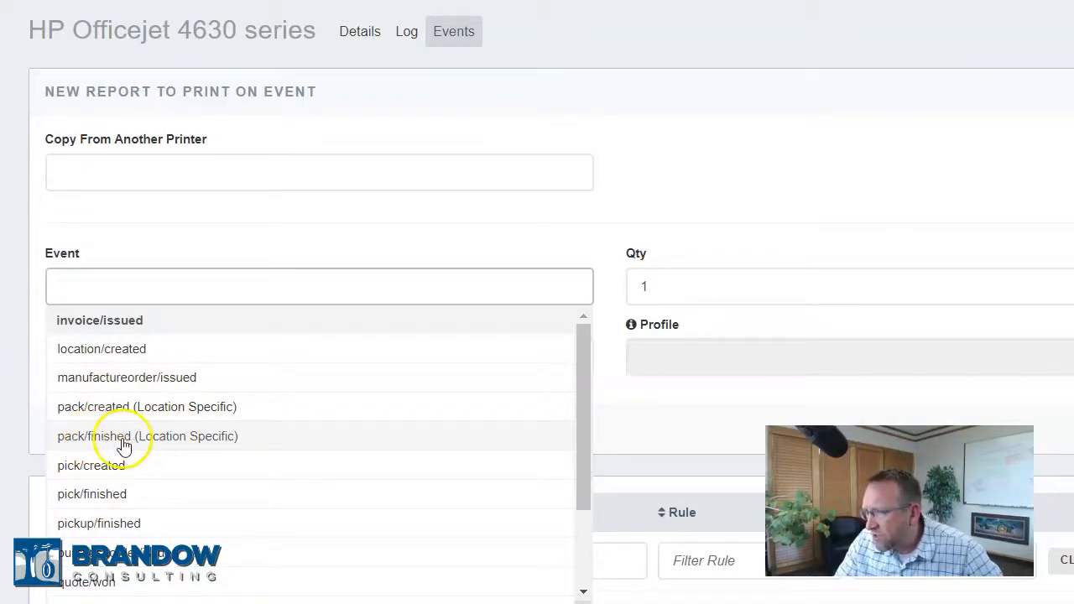
pyautogui.click(100, 523)
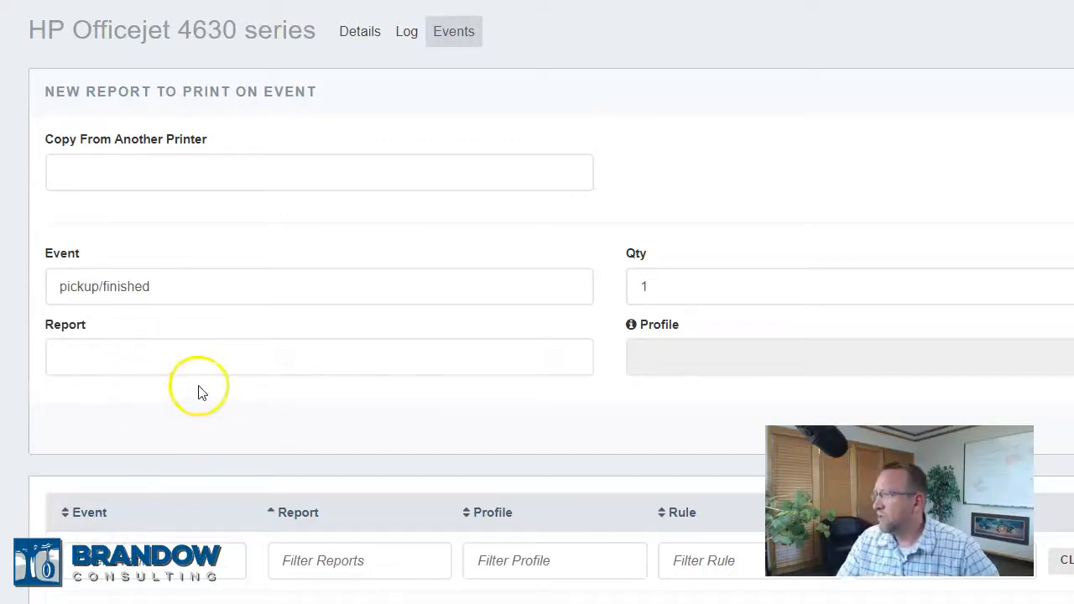
pyautogui.click(124, 359)
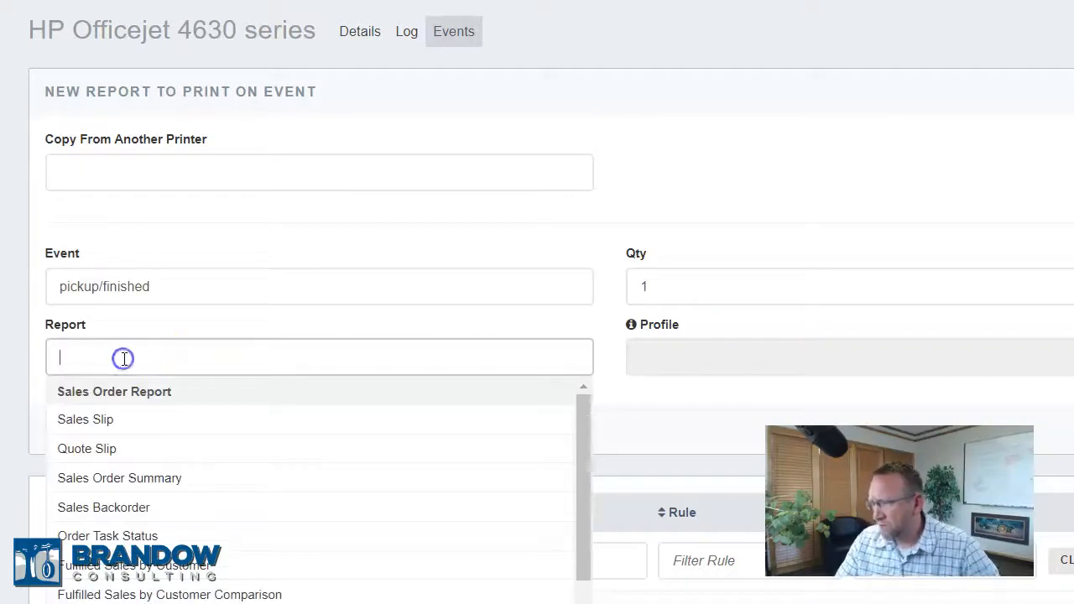
pyautogui.write('pack')
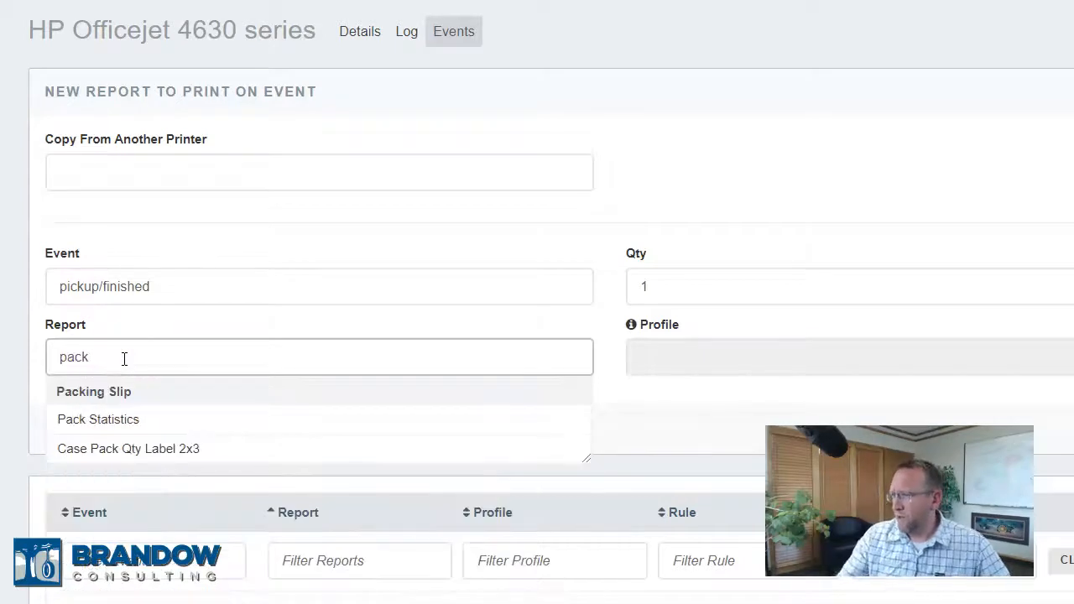
pyautogui.click(118, 393)
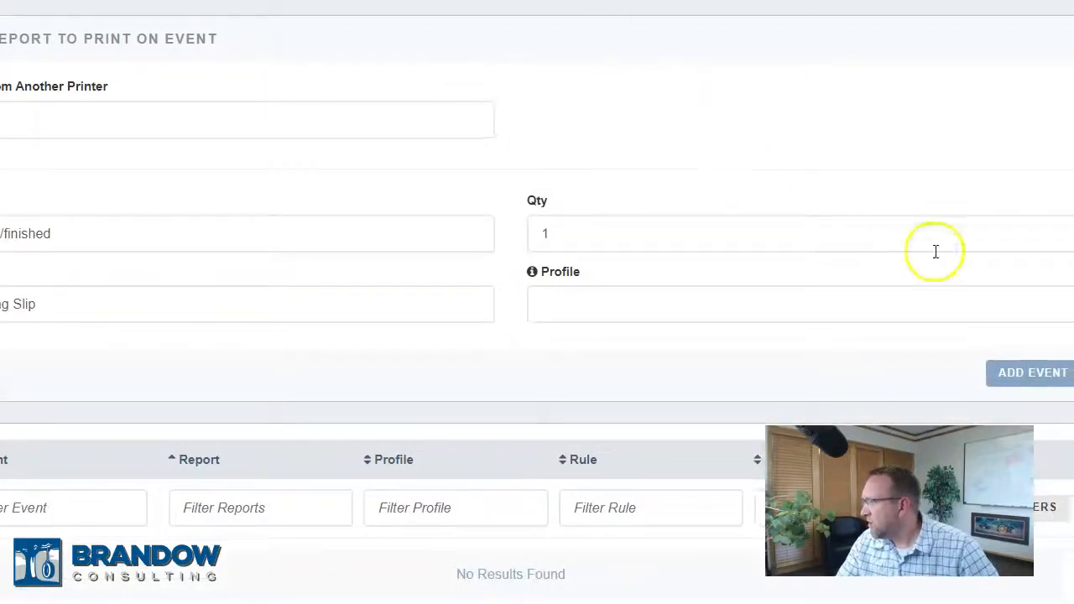
pyautogui.click(1008, 373)
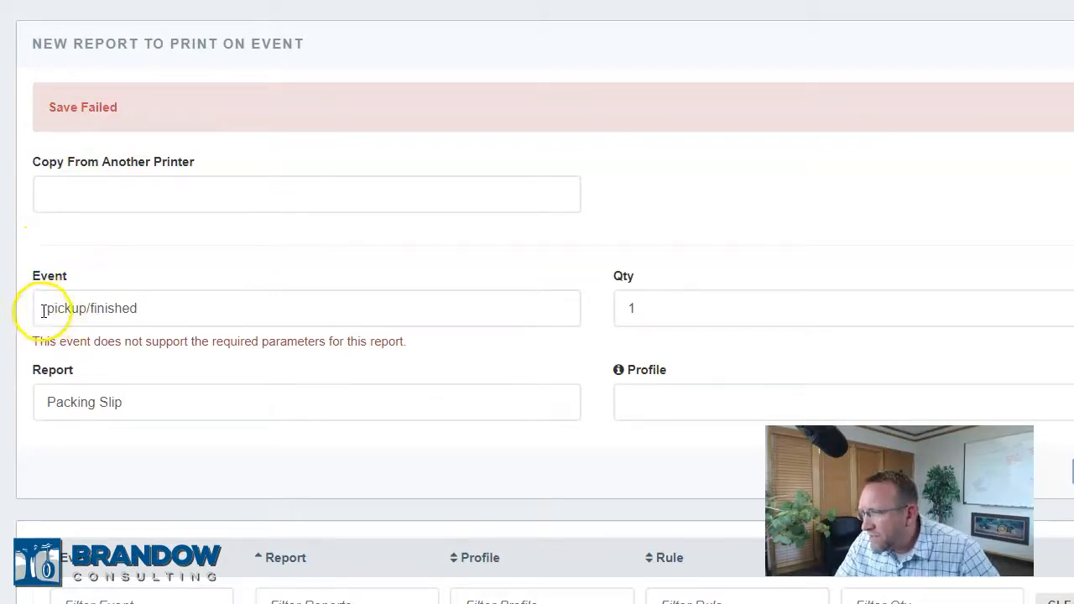
# Change the Packing Slip print event to pack/finished (Location Specific) and add it to the printer.
pyautogui.click(186, 308)
pyautogui.moveTo(187, 308); pyautogui.dragTo(22, 311)
pyautogui.press('BackSpace')
pyautogui.click(76, 312)
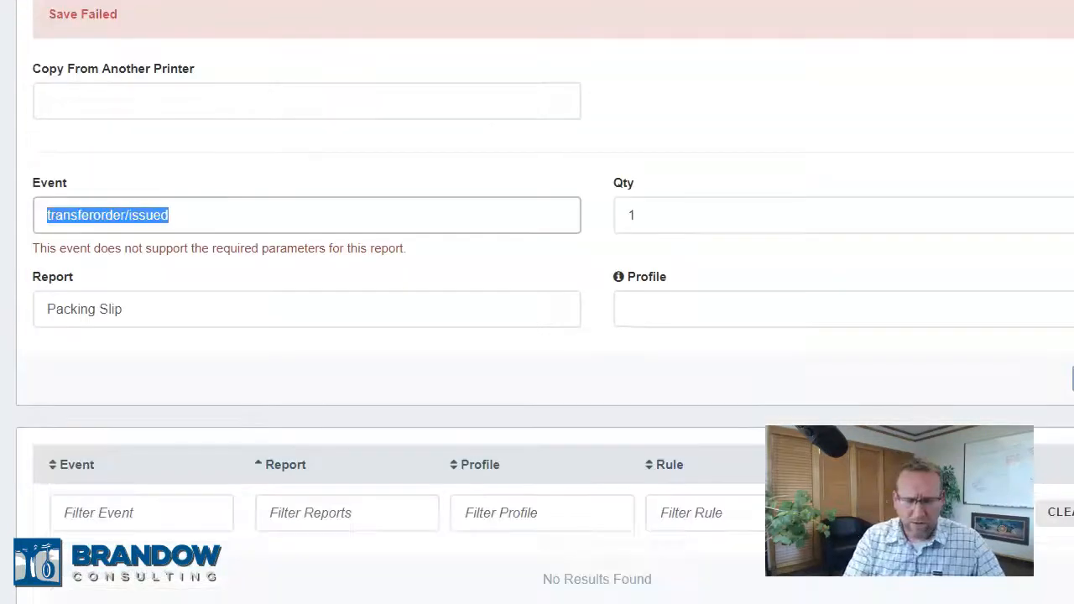
pyautogui.write('pack')
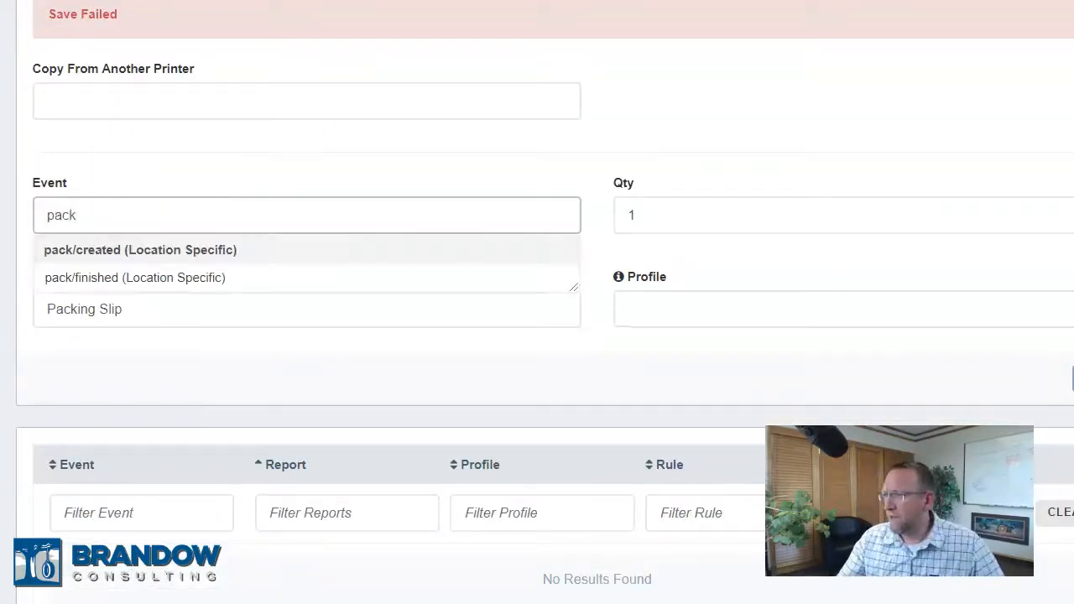
pyautogui.click(101, 282)
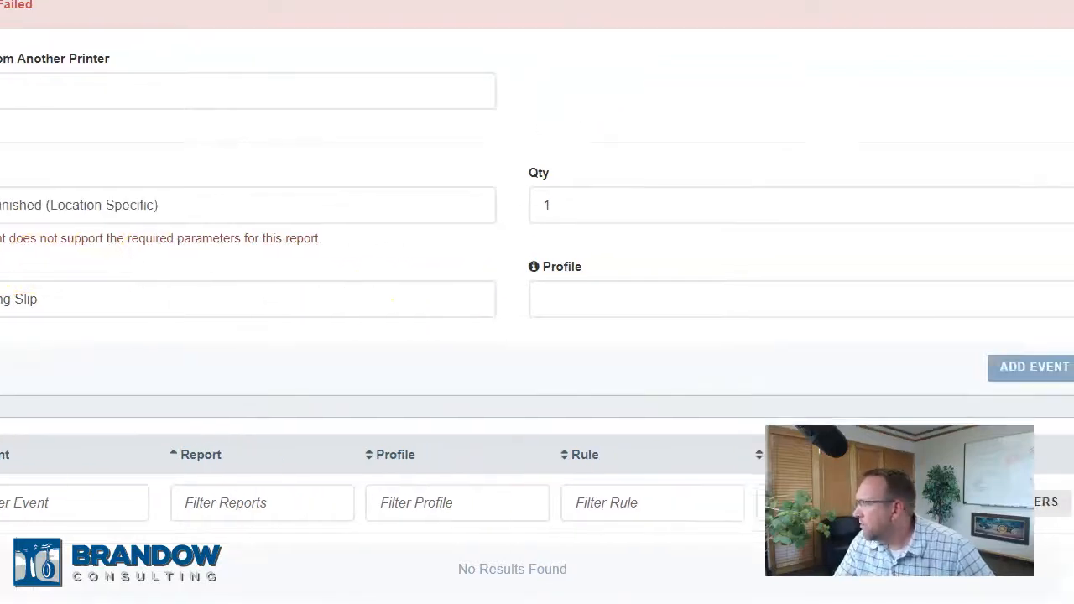
pyautogui.click(1013, 374)
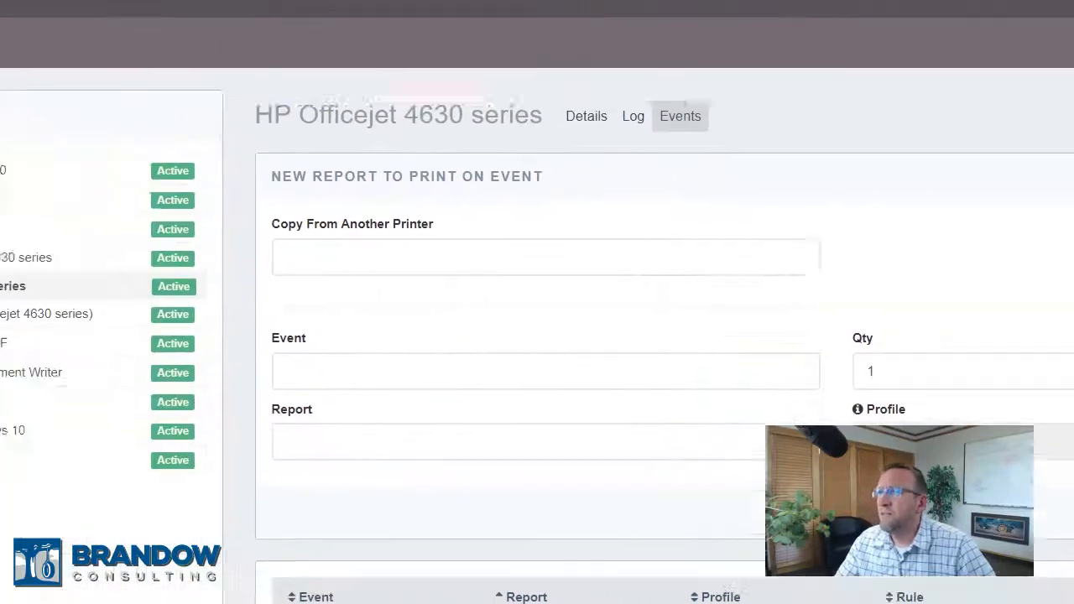
# Open the already created pack for the Minneapolis order from the Packing list.
pyautogui.click(562, 22)
pyautogui.click(569, 94)
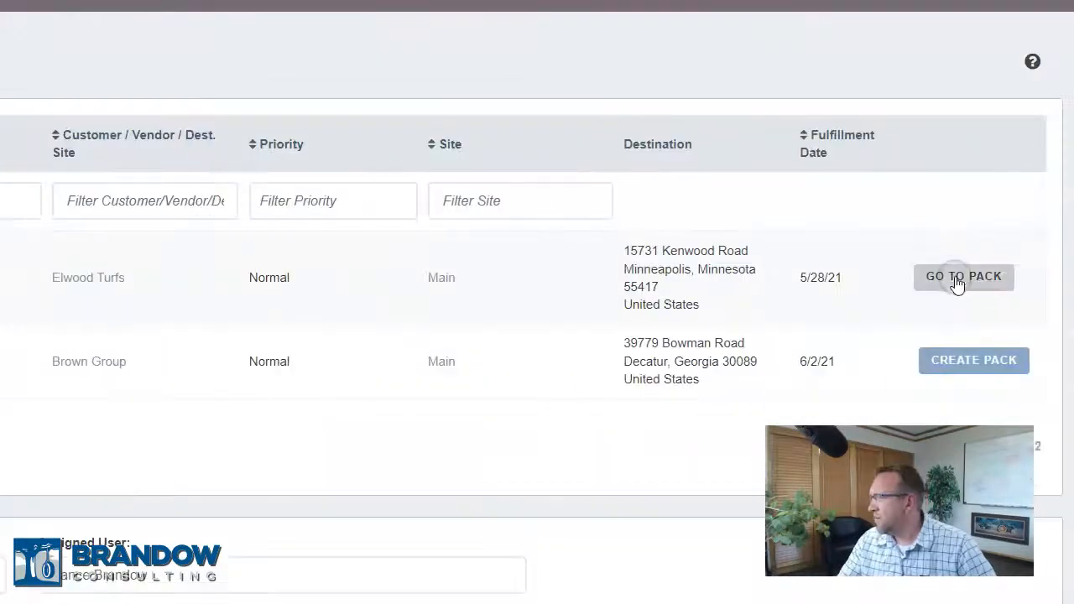
pyautogui.click(955, 280)
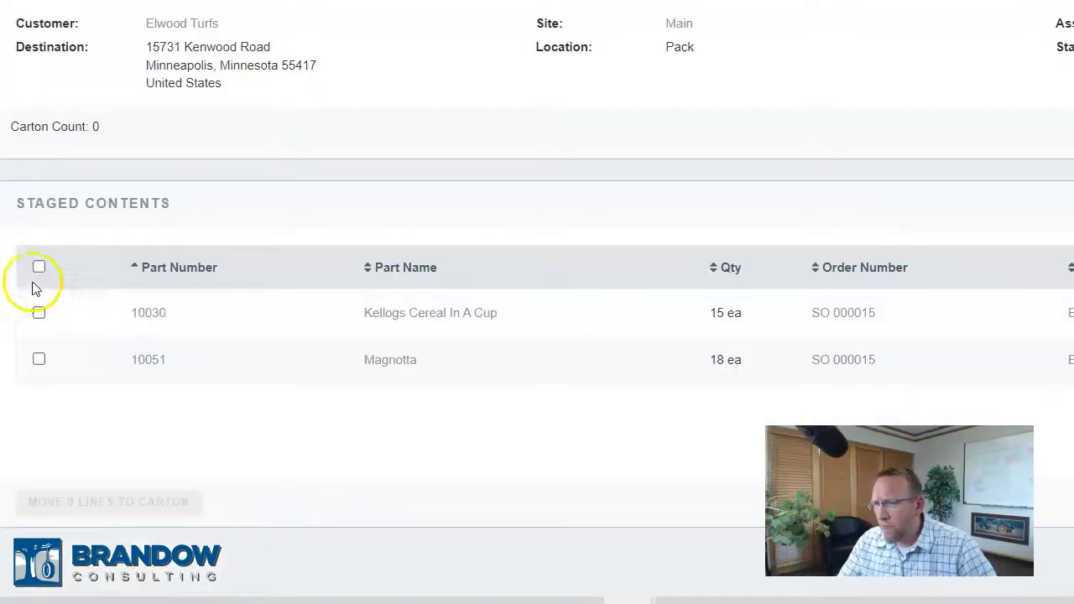
# Move the full quantity of the staged Magnotta line to a new Large carton.
pyautogui.click(38, 359)
pyautogui.click(73, 504)
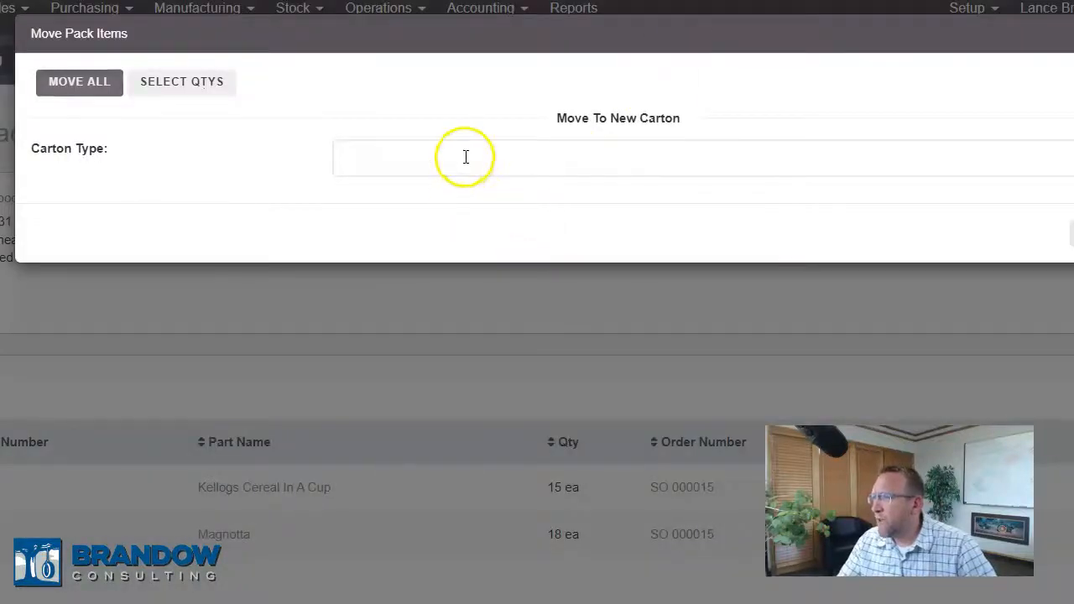
pyautogui.click(466, 157)
pyautogui.click(369, 451)
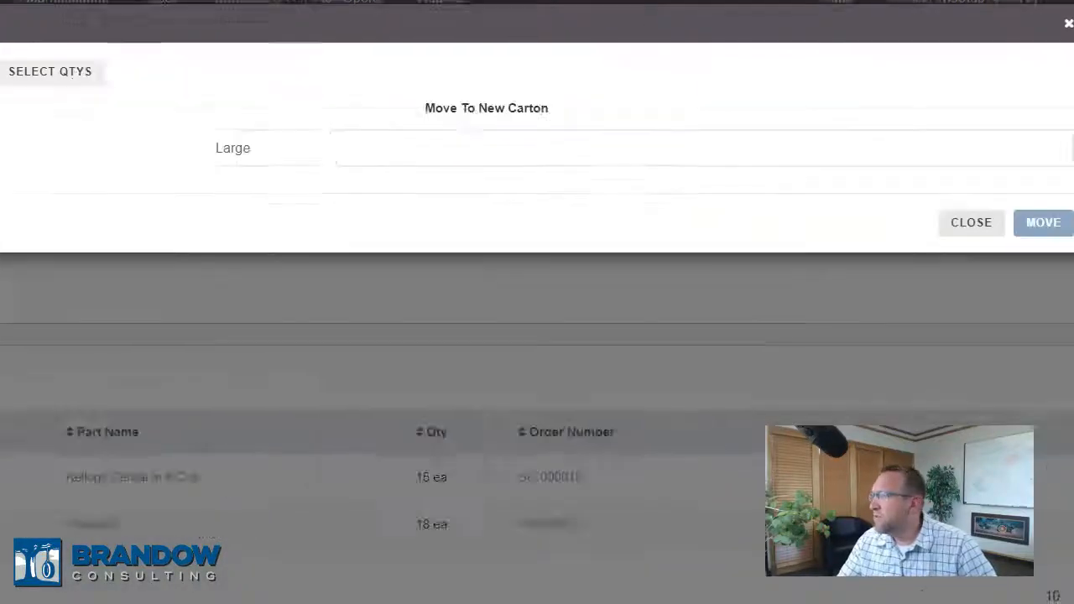
pyautogui.click(1032, 229)
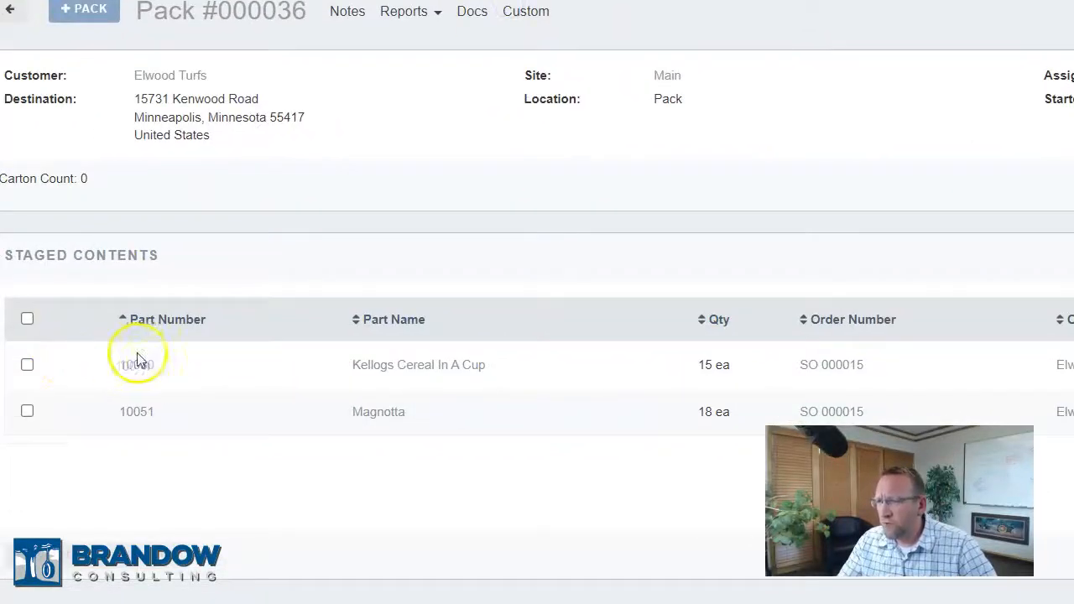
# Move the staged Kellogs Cereal In A Cup line to a new Large carton and finish the pack.
pyautogui.click(27, 365)
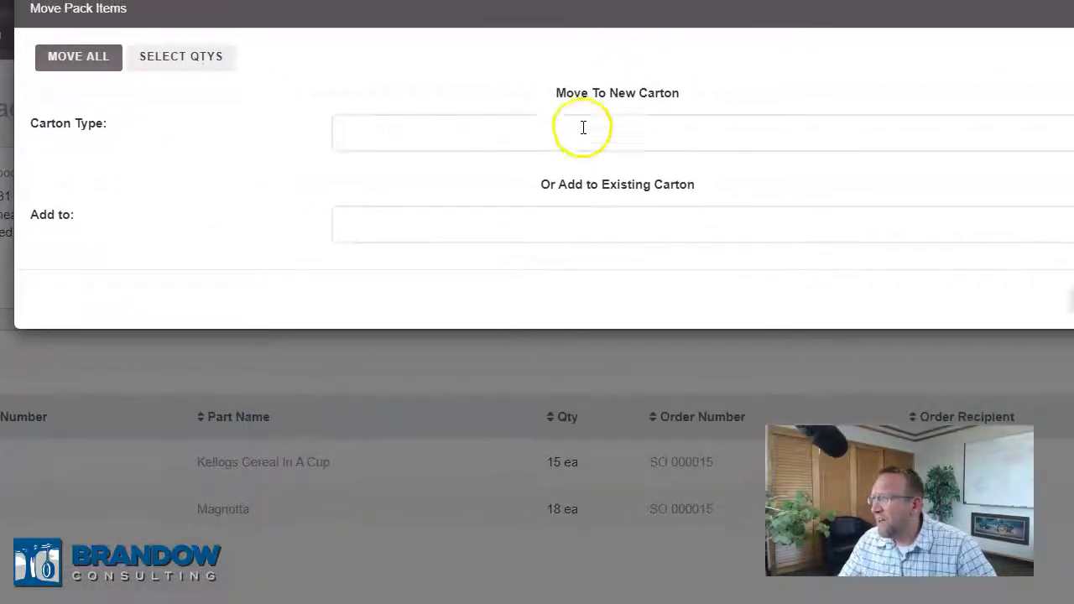
pyautogui.click(582, 127)
pyautogui.click(391, 427)
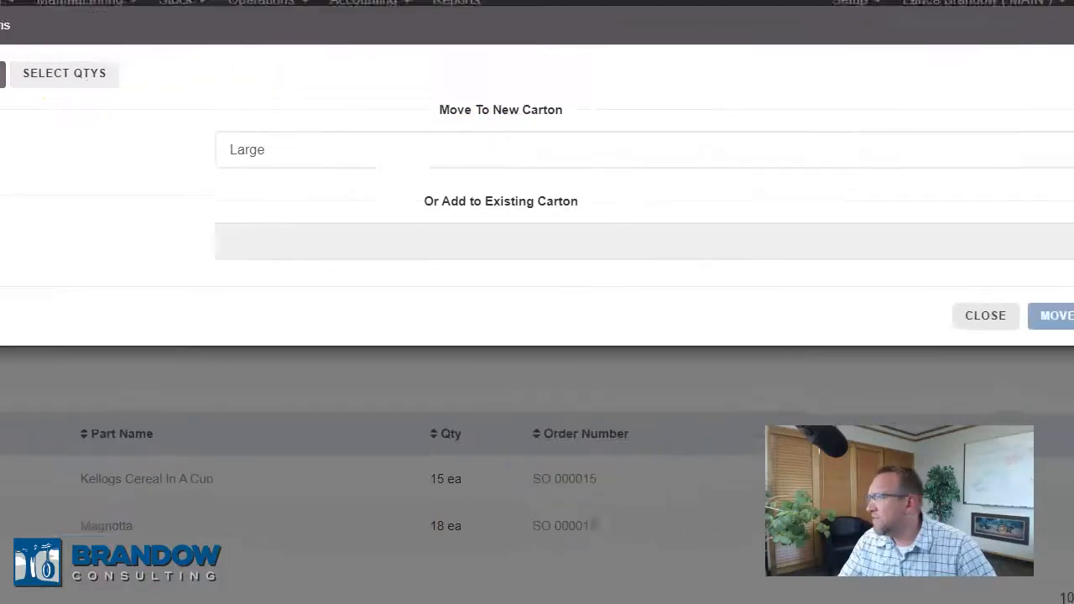
pyautogui.click(1013, 317)
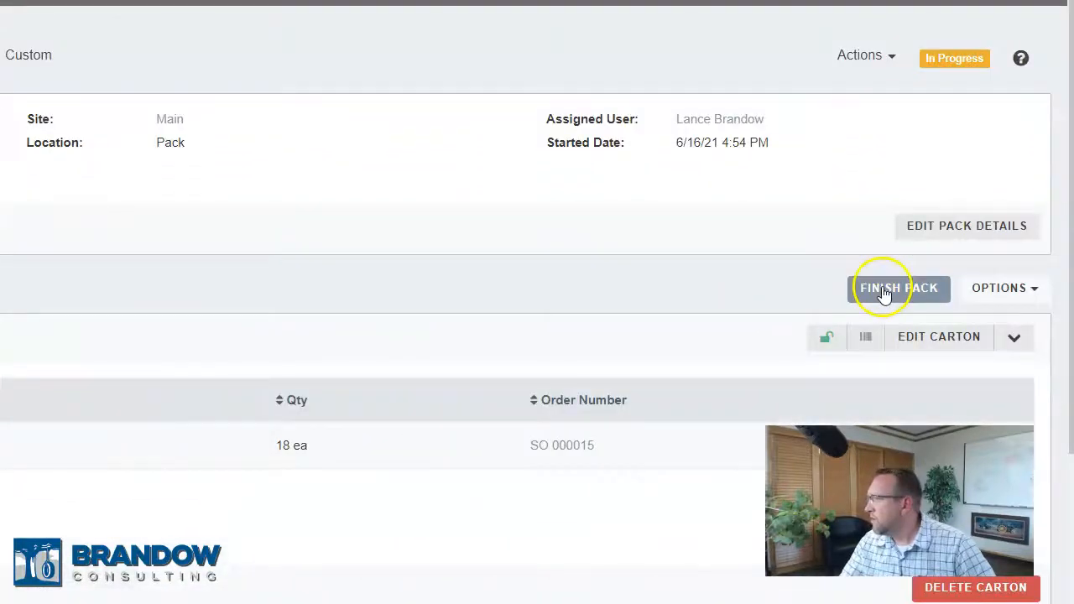
pyautogui.click(883, 290)
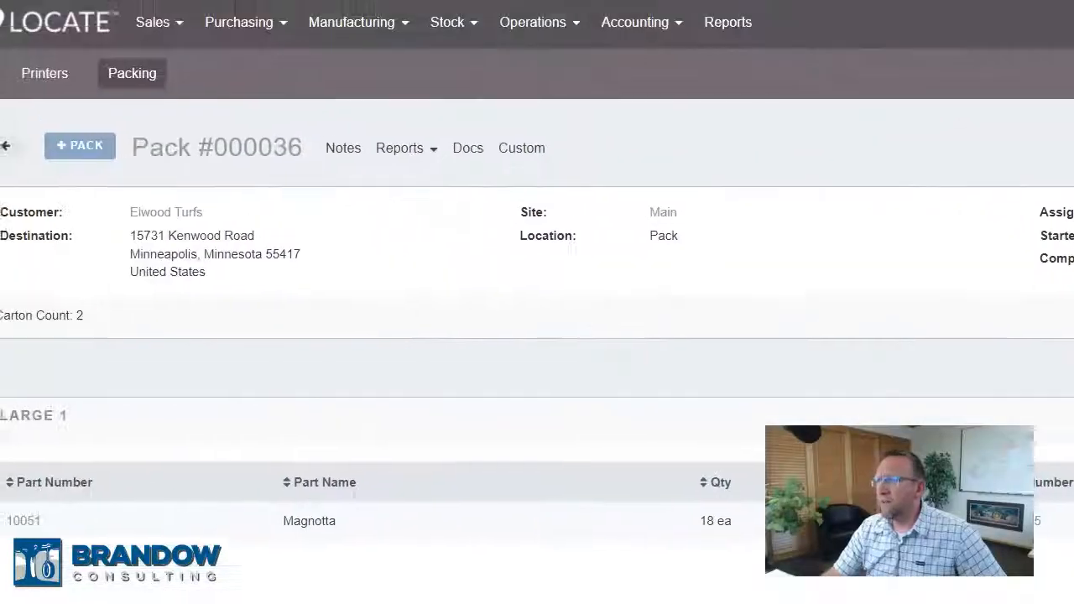
# Switch to the LOCATE warehouse app in the Android emulator and open its Packing list.
pyautogui.moveTo(4, 92); pyautogui.dragTo(544, 48)
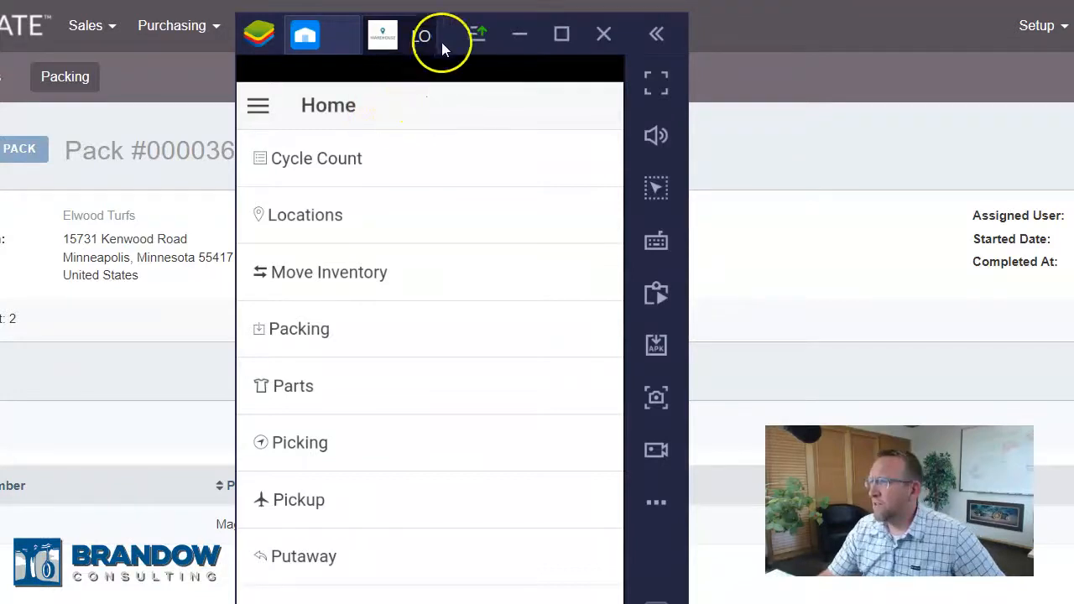
pyautogui.moveTo(444, 38); pyautogui.dragTo(446, 27)
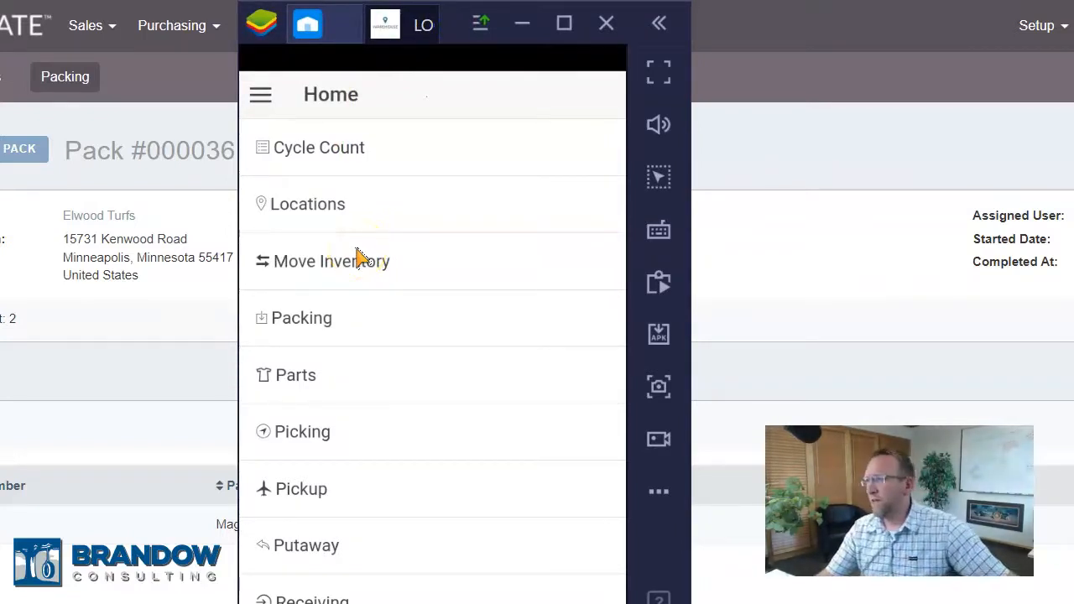
pyautogui.click(295, 323)
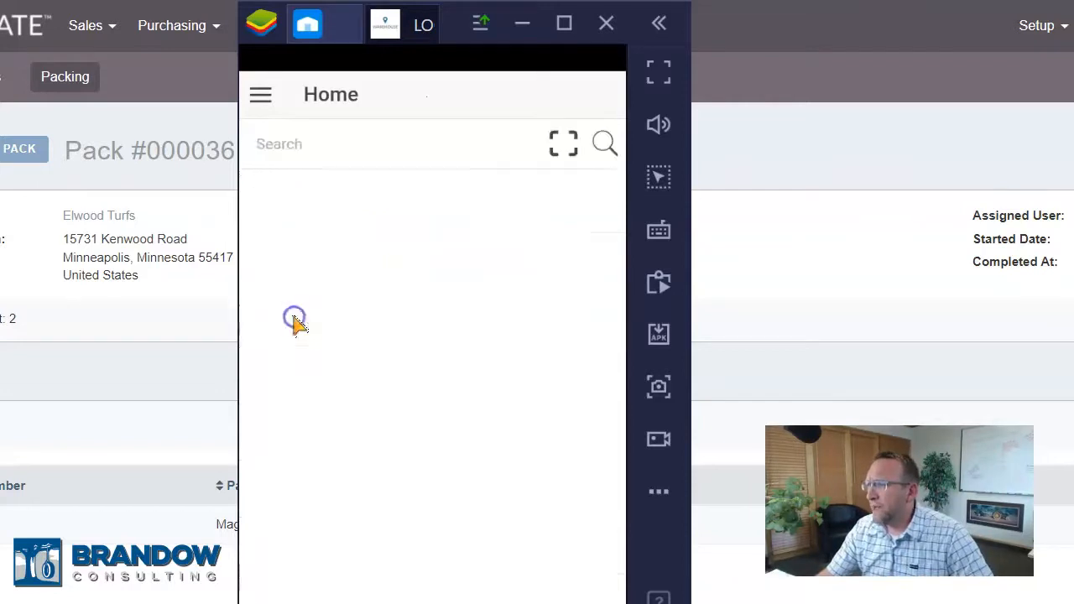
pyautogui.click(201, 266)
pyautogui.moveTo(532, 252); pyautogui.dragTo(463, 31)
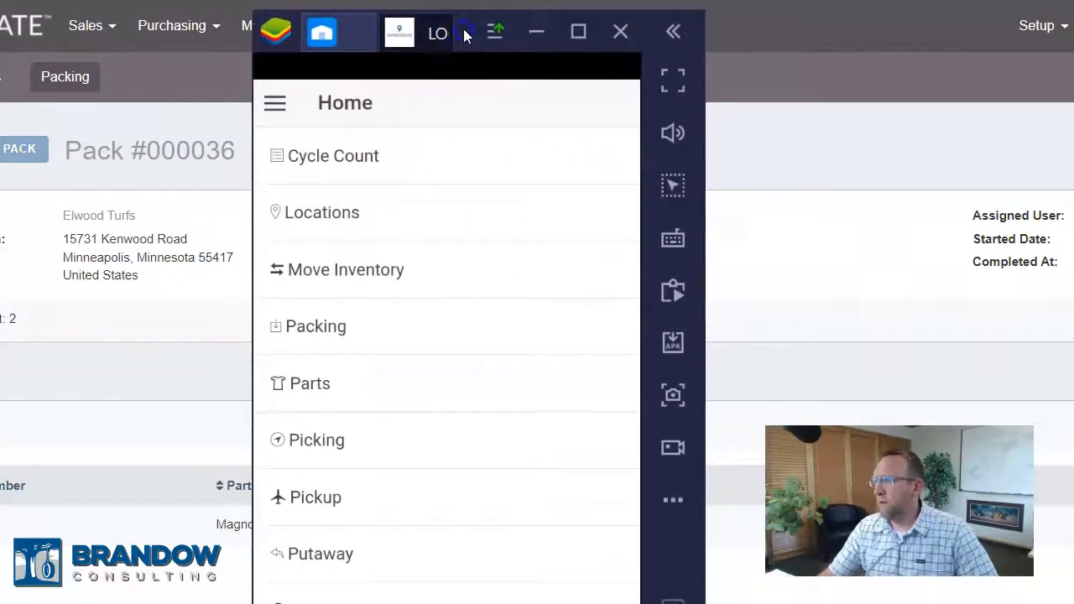
pyautogui.click(314, 328)
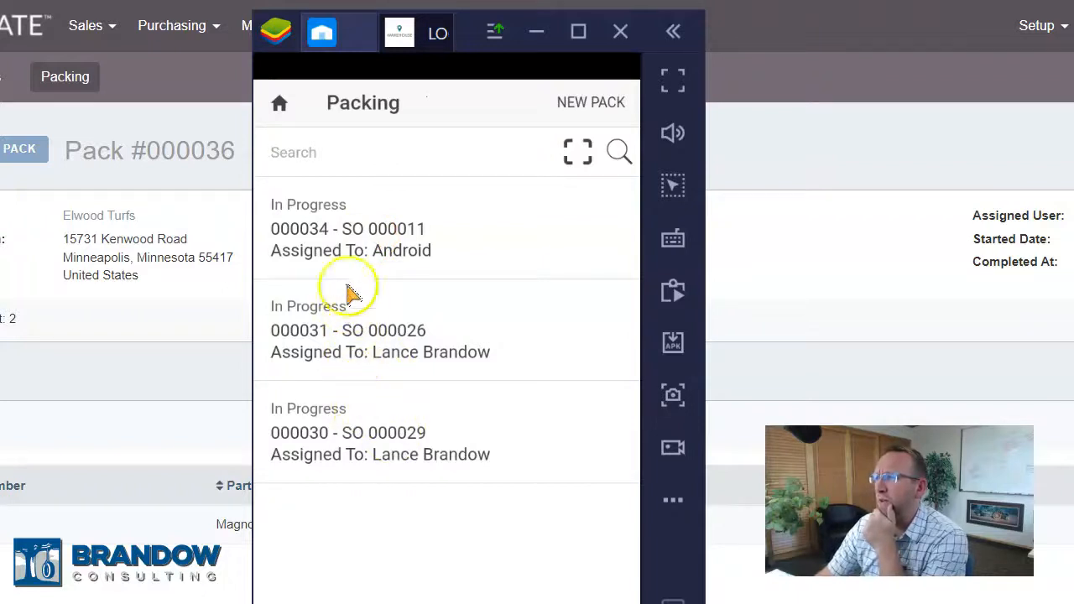
# Open the in-progress pack assigned to Android, review its cartons and finish it.
pyautogui.click(348, 227)
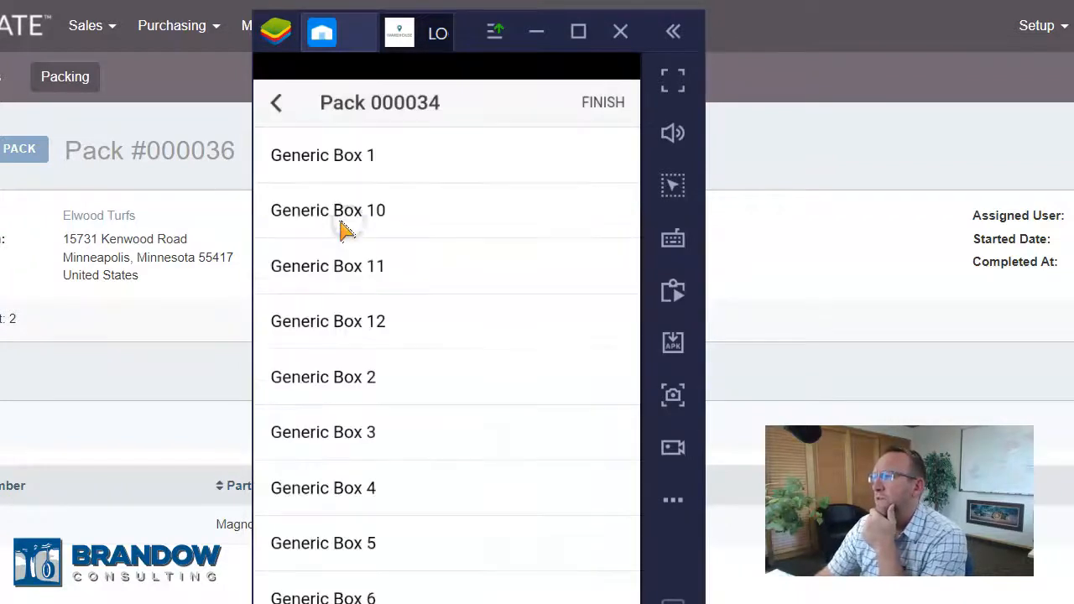
pyautogui.scroll(-5, 462, 328)
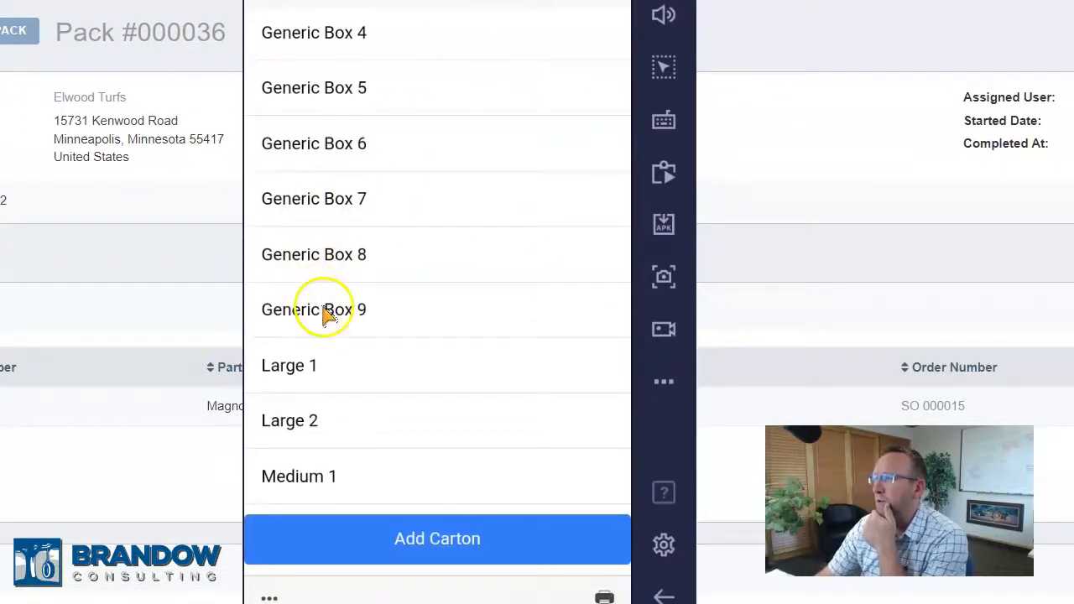
pyautogui.click(401, 307)
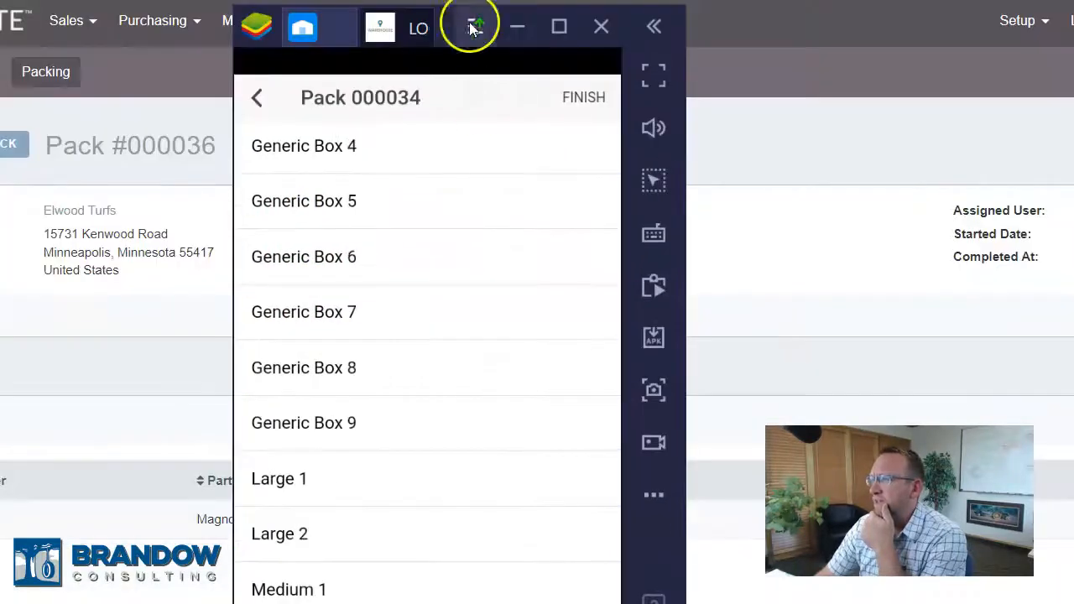
pyautogui.click(581, 101)
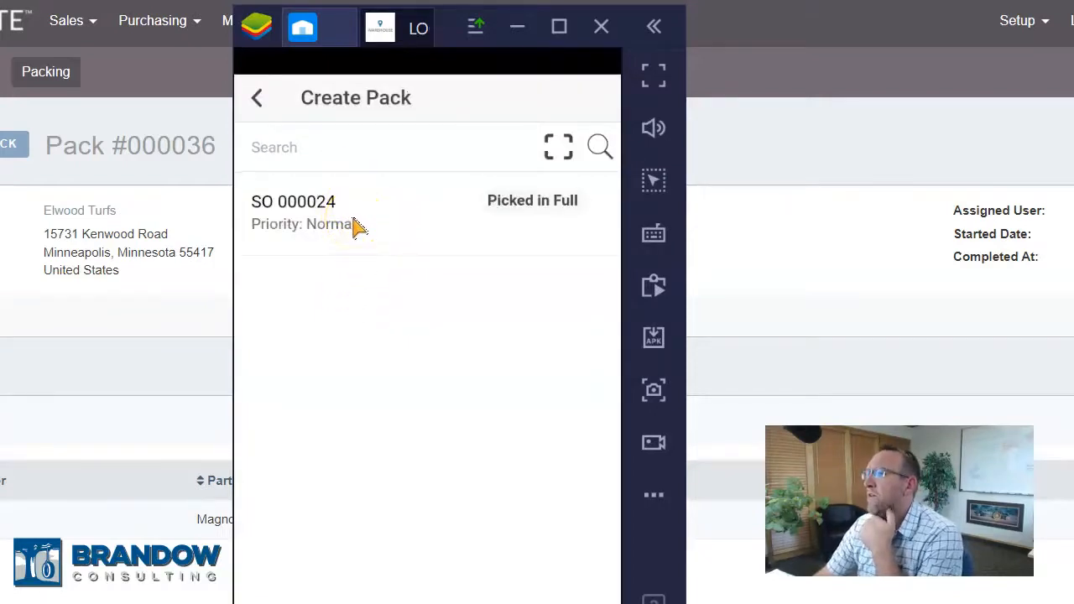
# Create a new pack for the Picked in Full sales order and add a 6X8X10 carton to it.
pyautogui.click(311, 213)
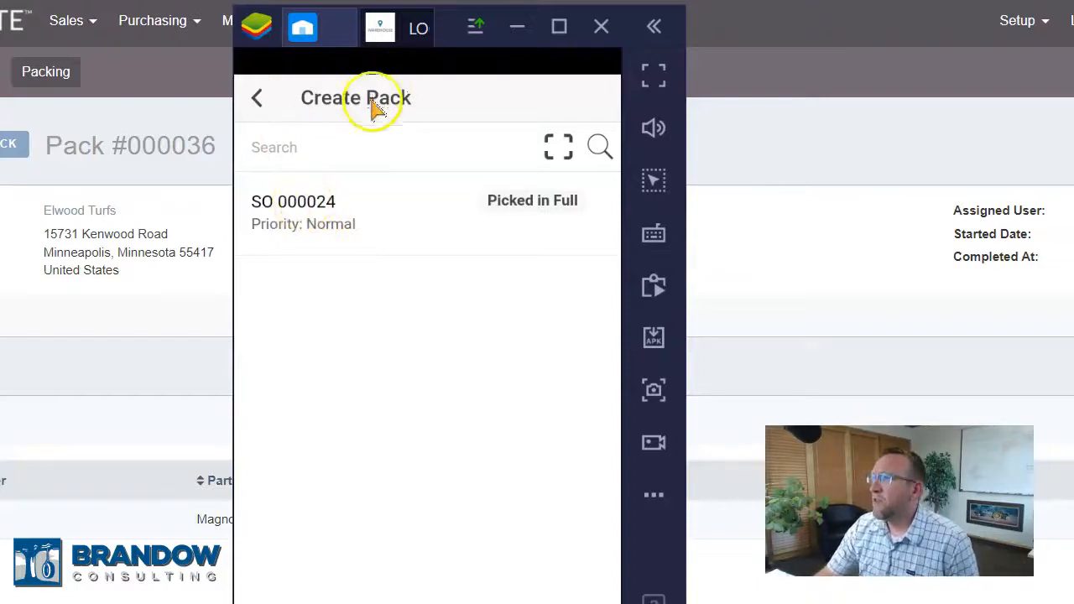
pyautogui.click(258, 100)
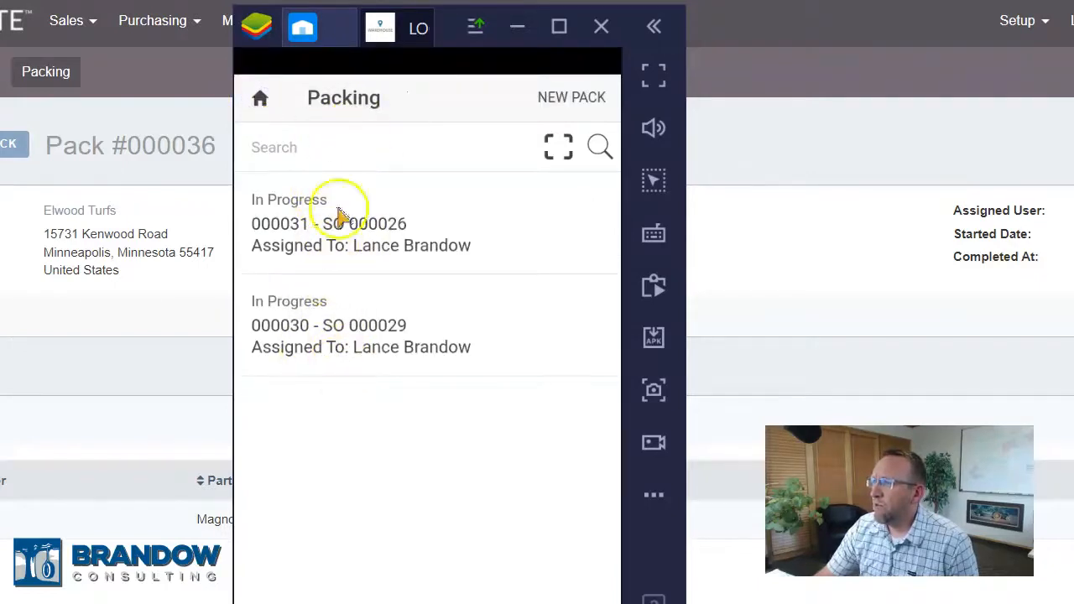
pyautogui.click(571, 100)
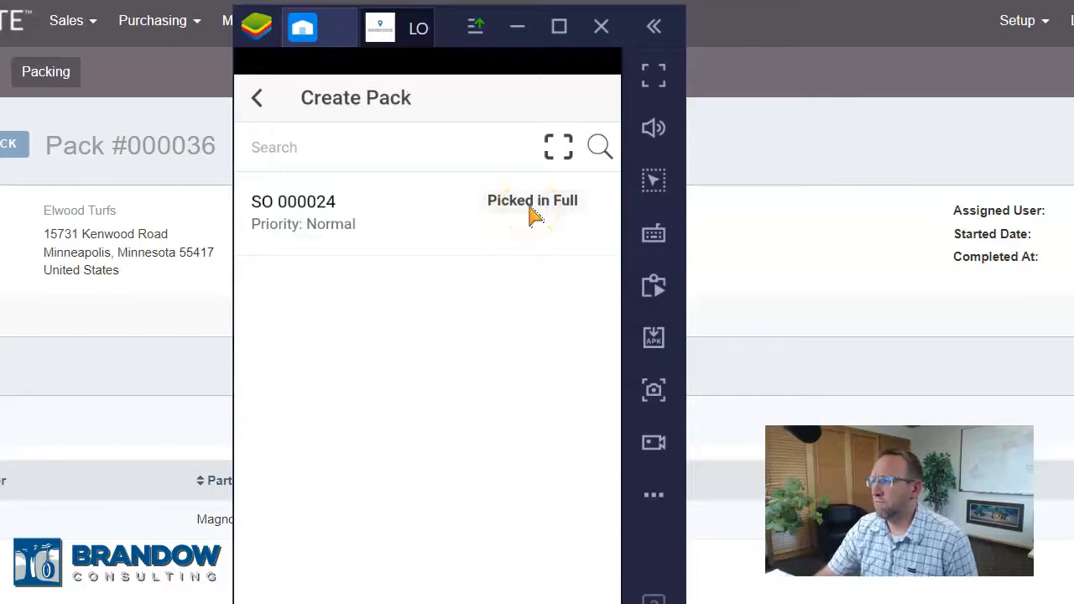
pyautogui.click(310, 214)
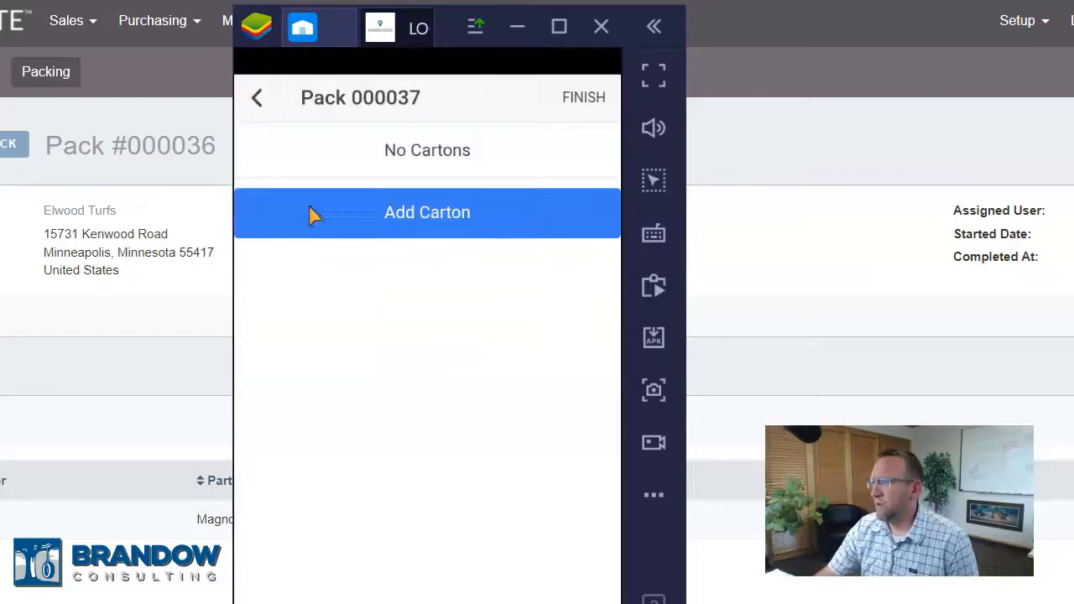
pyautogui.click(410, 215)
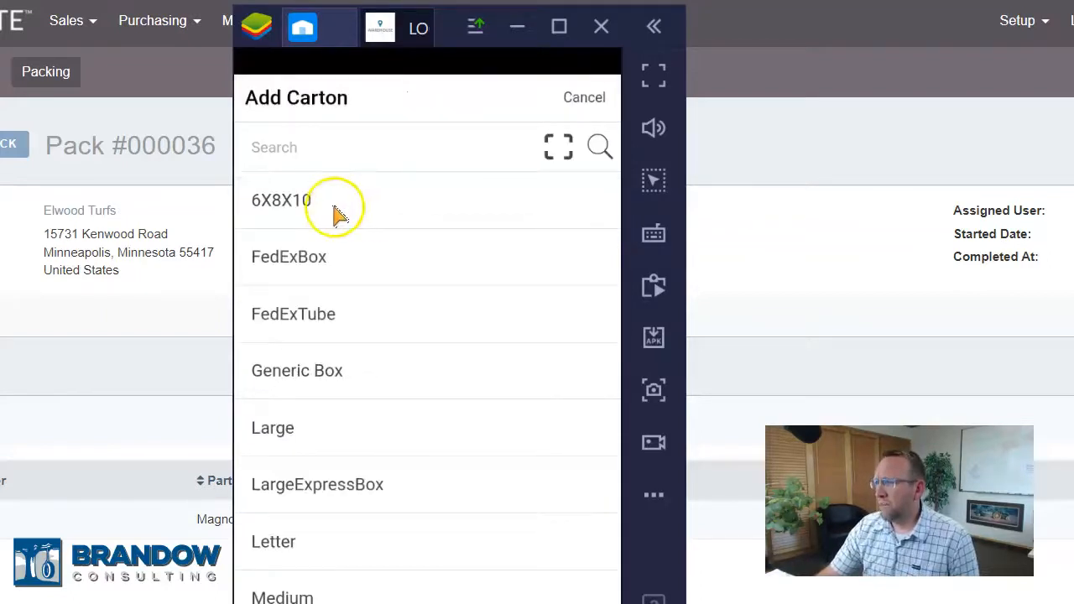
pyautogui.click(301, 203)
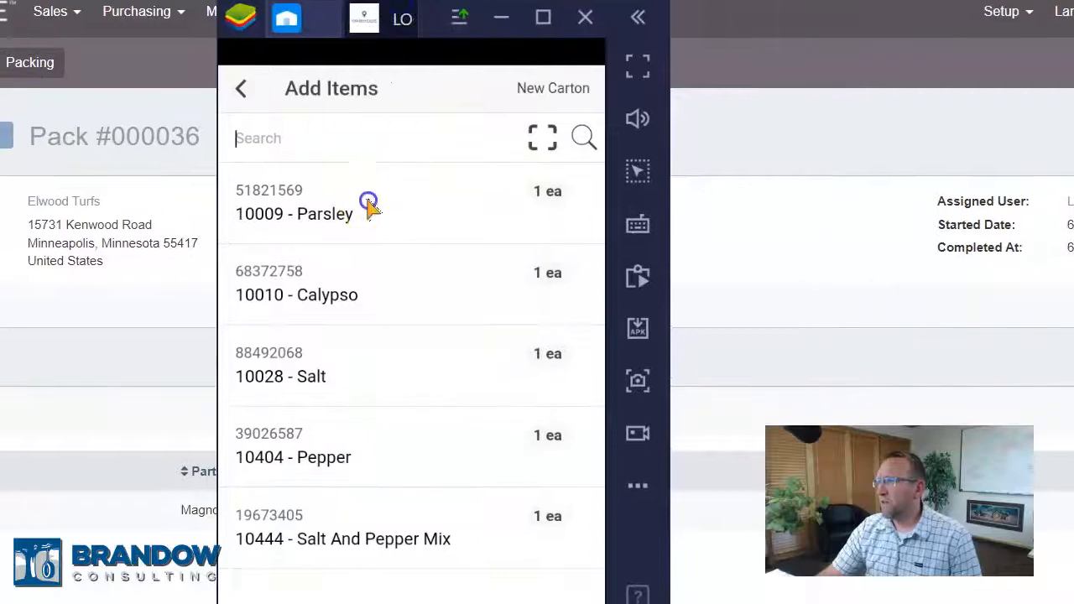
# Pack 1 each of Parsley, Calypso, Salt, Pepper and Salt And Pepper Mix into the carton and finish the pack.
pyautogui.click(368, 203)
pyautogui.click(401, 281)
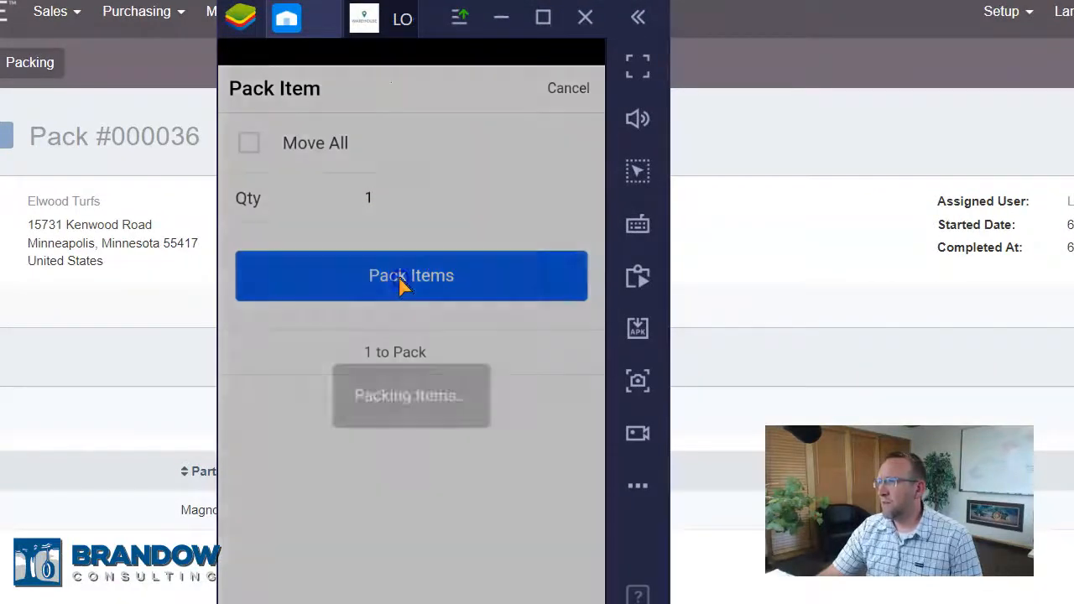
pyautogui.click(358, 243)
pyautogui.click(383, 276)
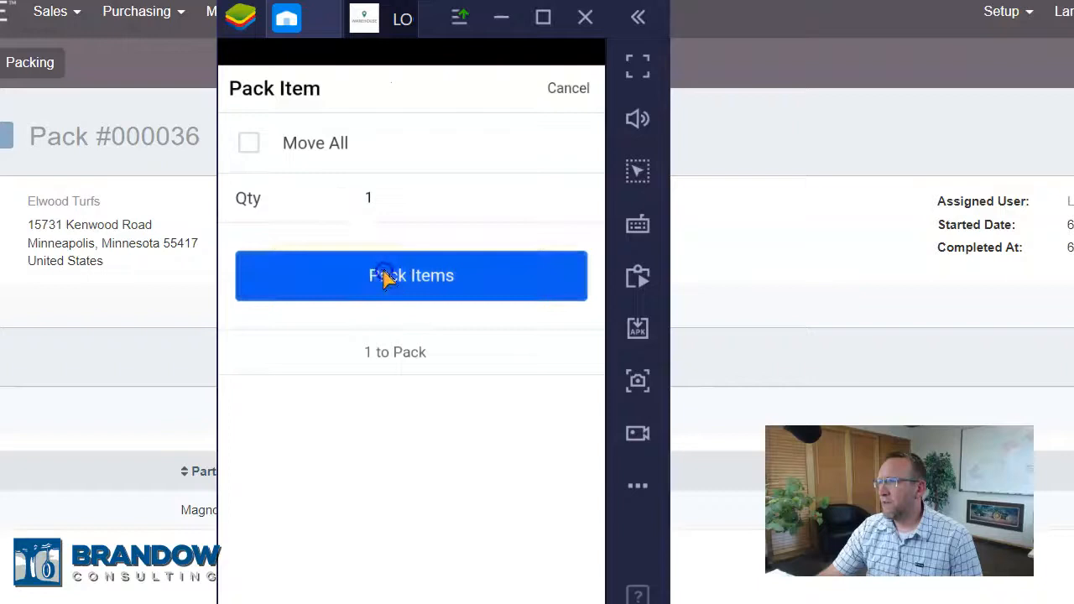
pyautogui.click(375, 220)
pyautogui.click(398, 274)
pyautogui.click(333, 248)
pyautogui.click(404, 277)
pyautogui.click(377, 218)
pyautogui.click(412, 271)
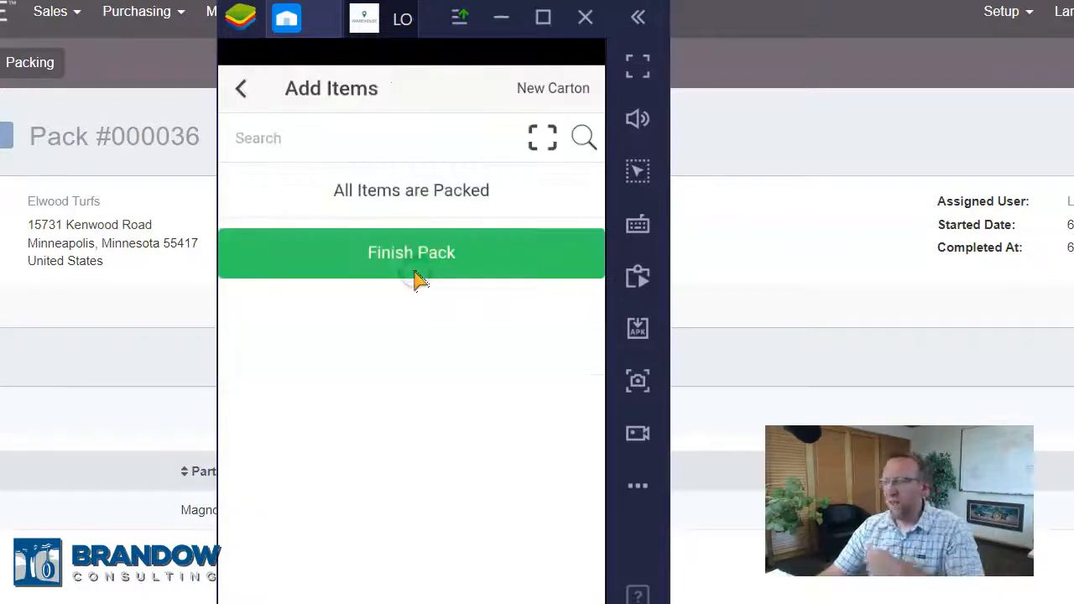
pyautogui.click(401, 252)
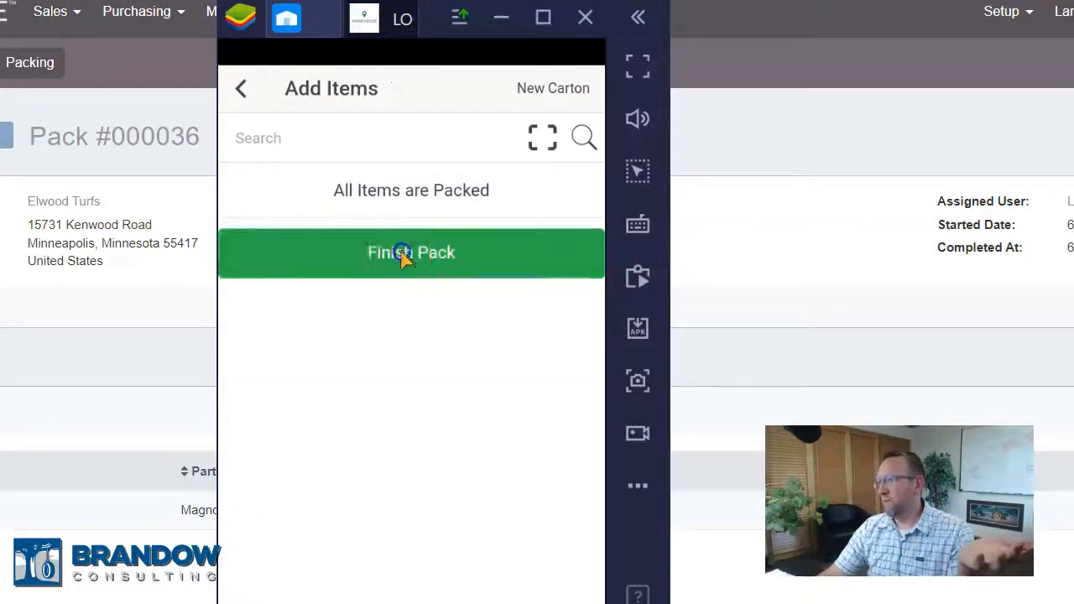